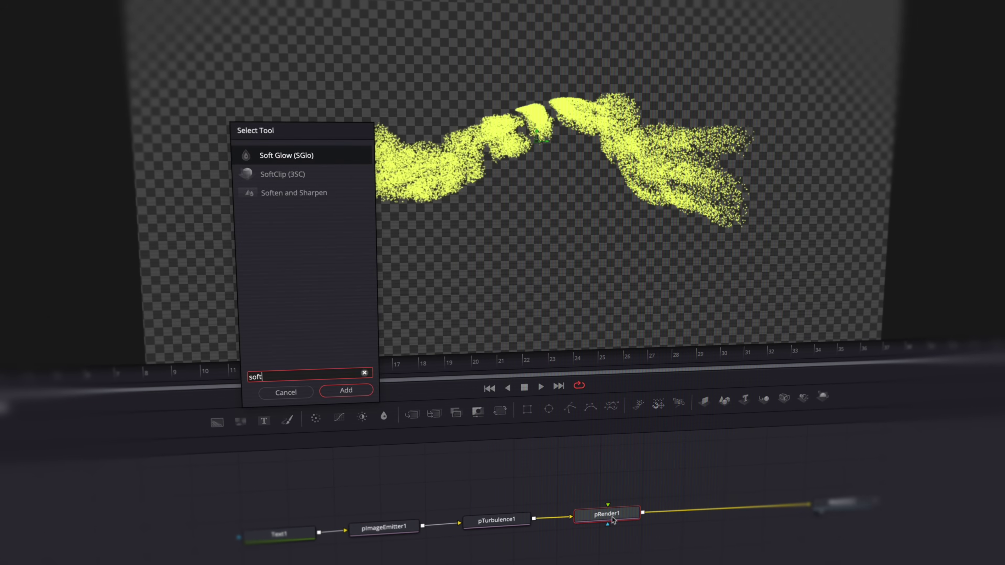
Preview the finished effects: Soft Glow after pRender1 and Rays after Renderer3D1 on the 3D text.
key("Return")
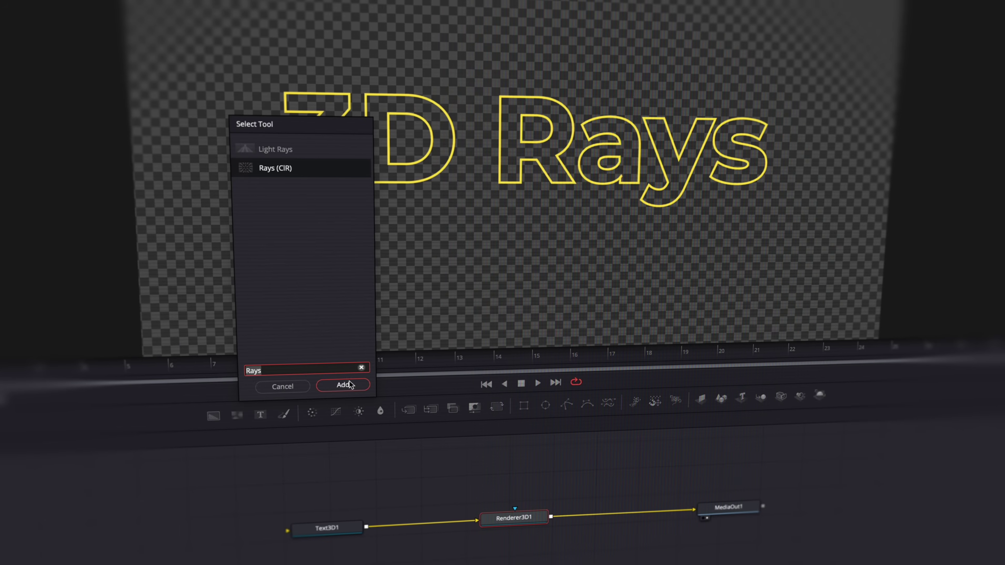
left_click(350, 384)
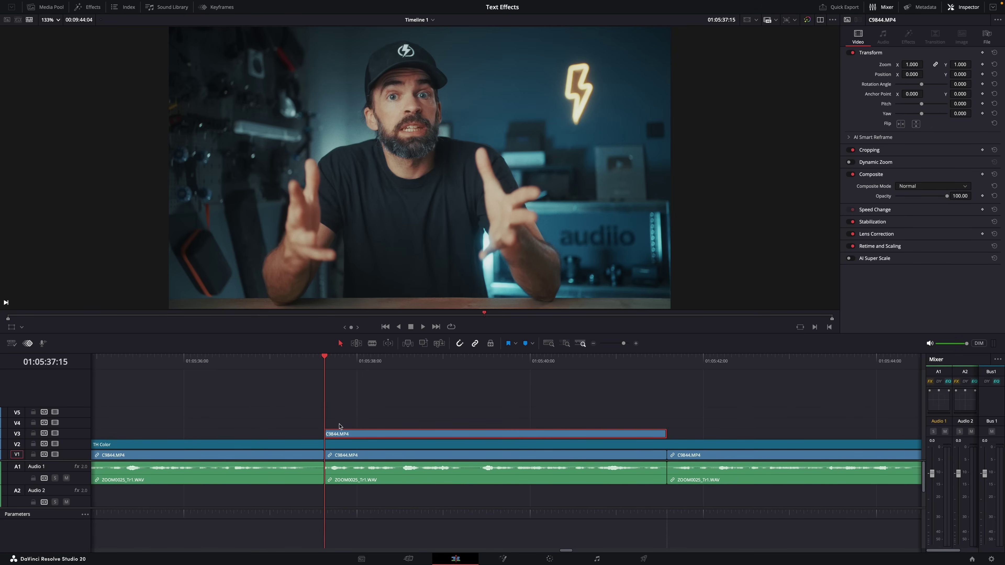
Convert the C9844.MP4 clip on V3 into a Fusion clip and open it in Fusion.
left_click(297, 428)
left_click(359, 436)
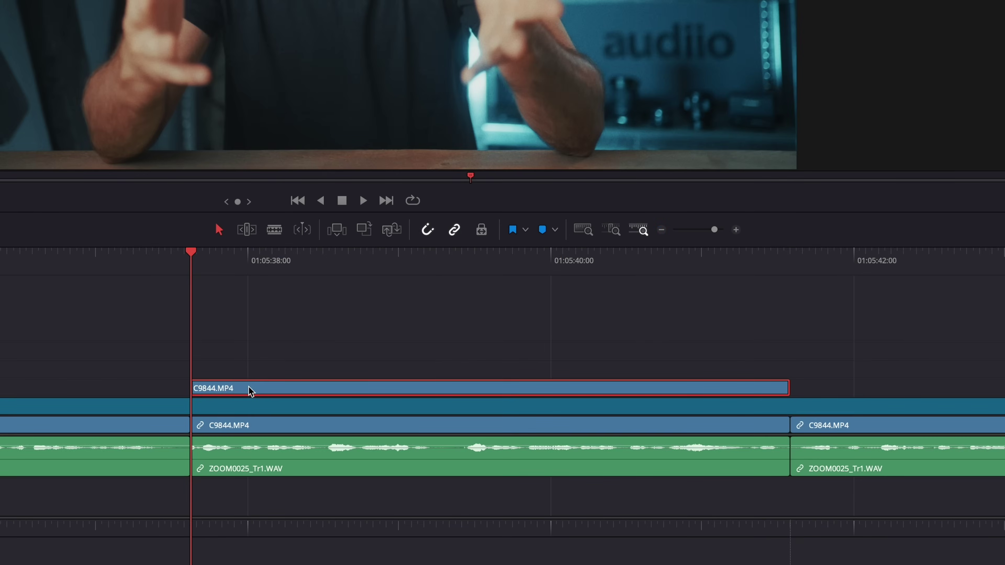
right_click(358, 436)
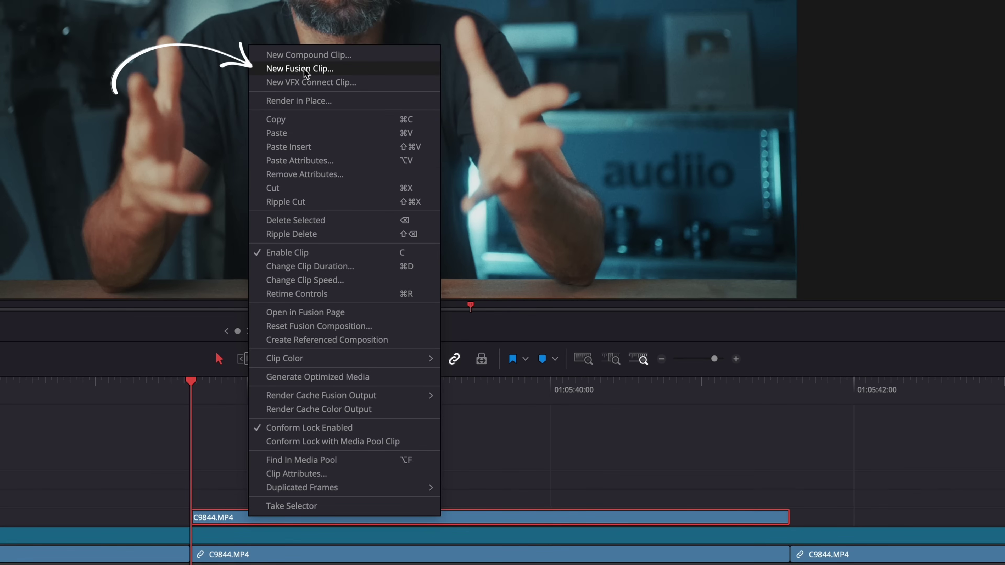
left_click(304, 69)
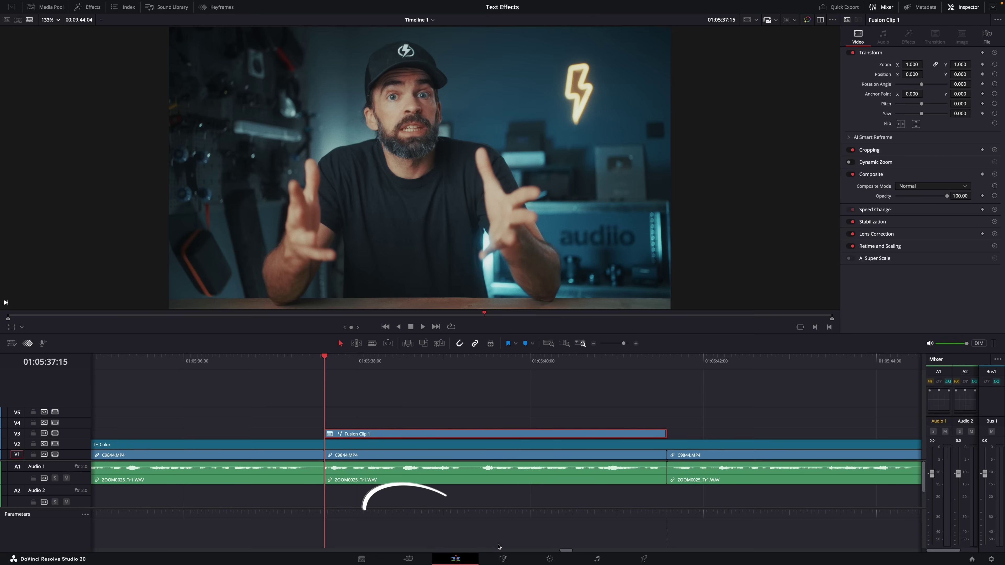
left_click(502, 559)
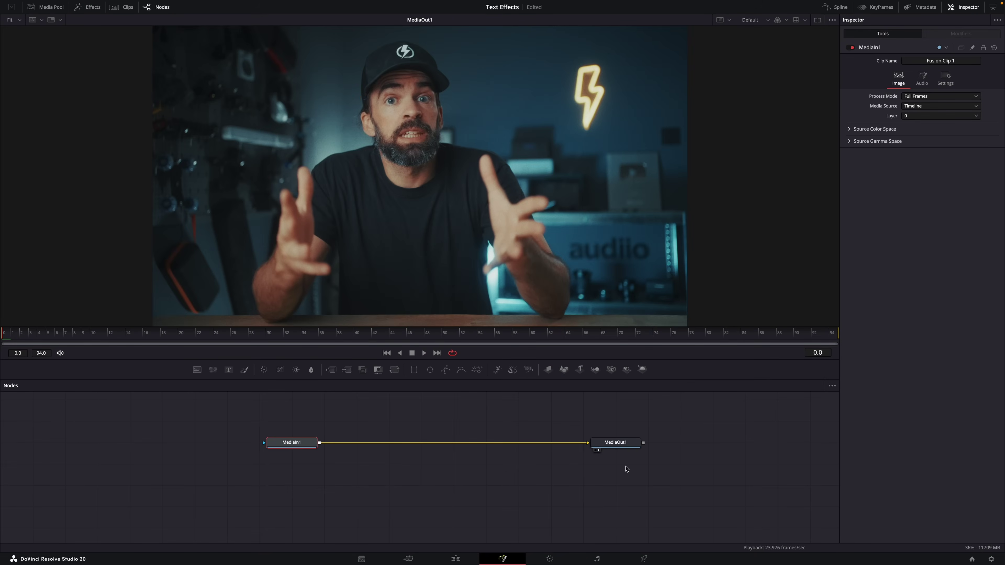
Enable dual viewers with MediaIn1 on the left and MediaOut1 on the right.
left_click(816, 21)
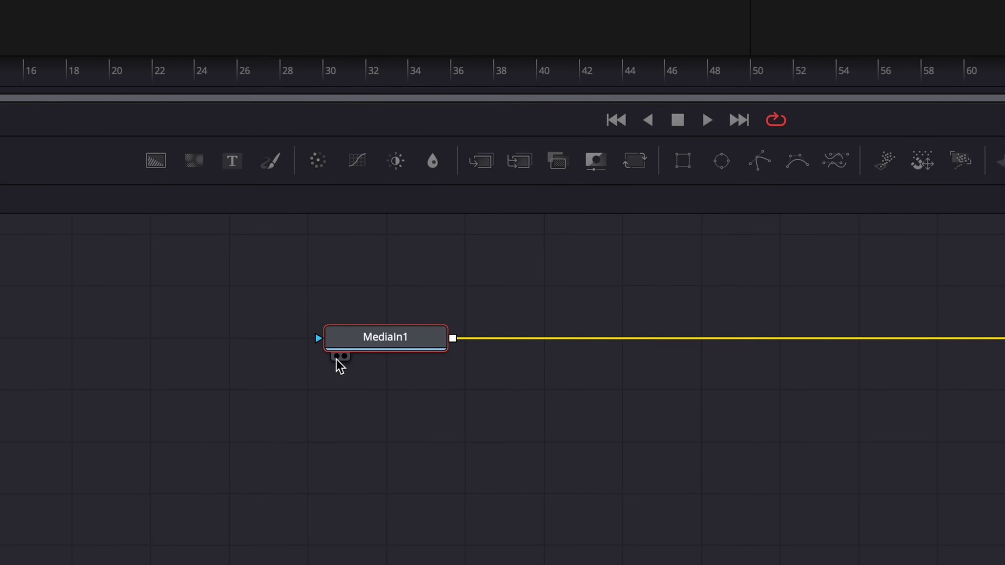
left_click(336, 356)
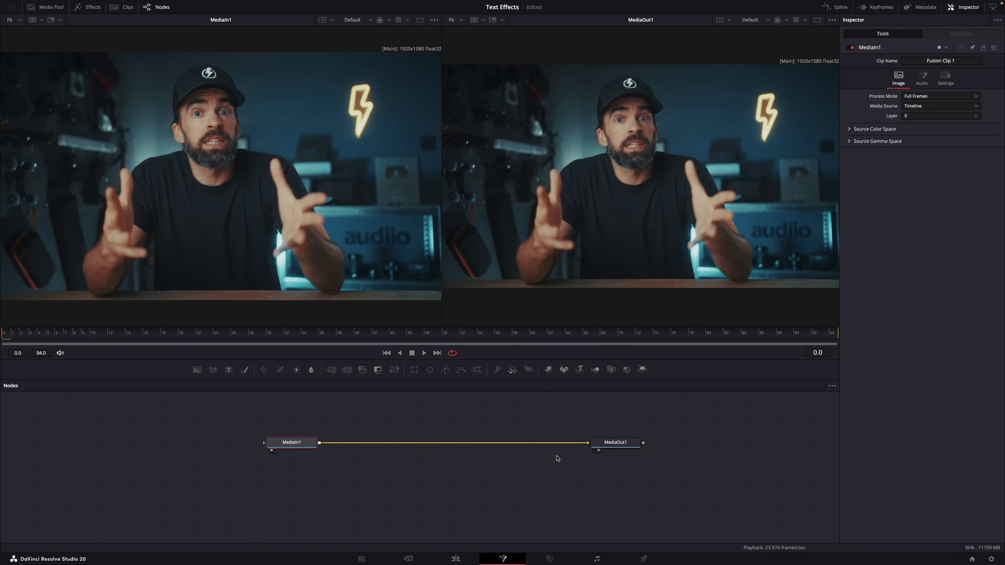
left_click(598, 450)
left_click(599, 450)
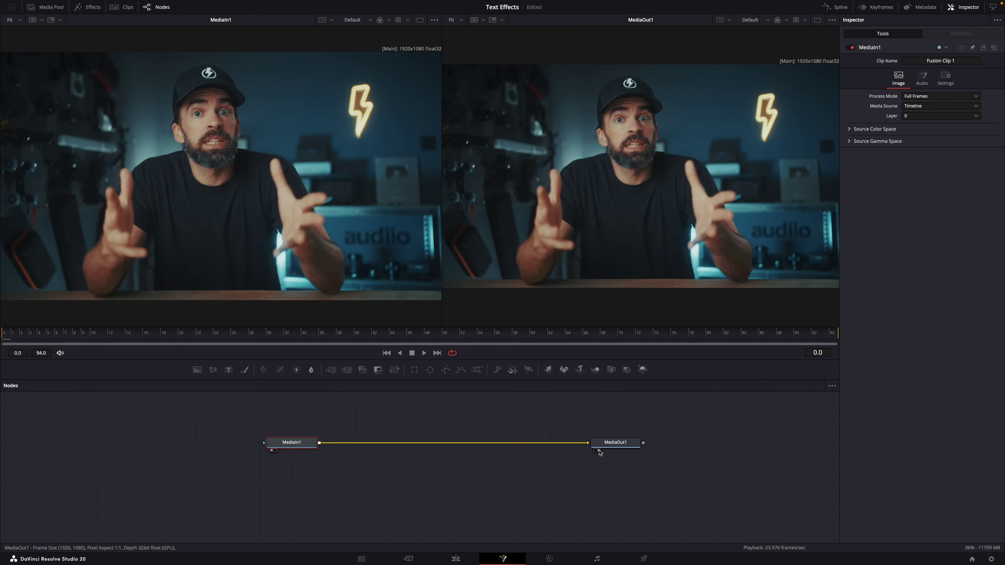
left_click(598, 450)
left_click(599, 450)
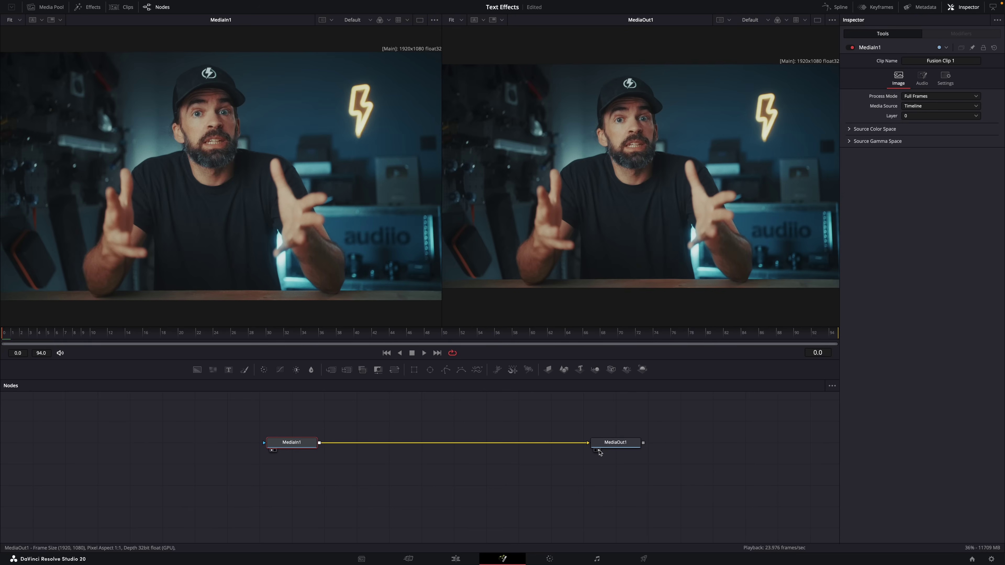
Add a Text+ node reading 'Text' through Merge1 and connect Merge1 to MediaOut1.
left_click(229, 369)
type("Text")
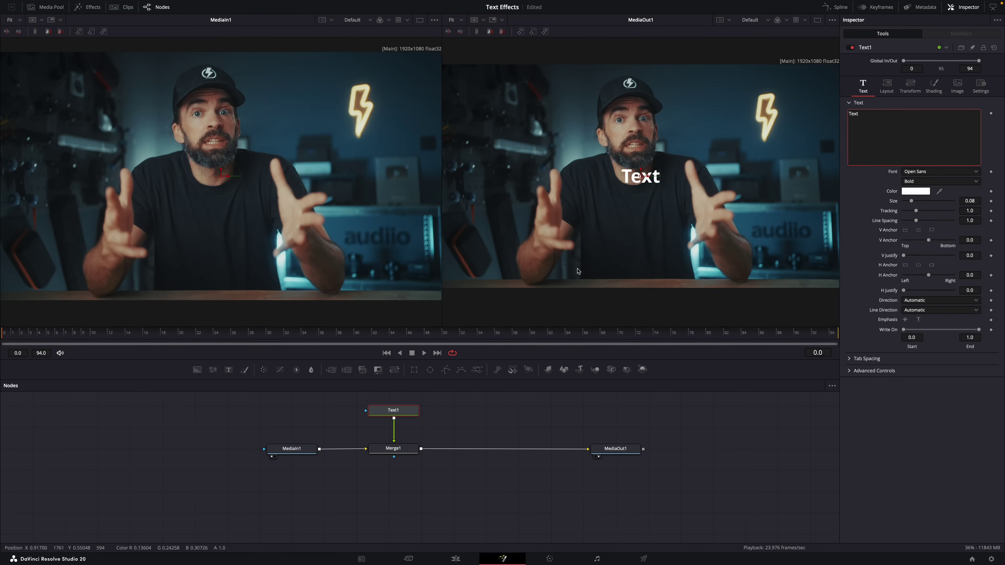
left_click_drag(551, 449, 548, 452)
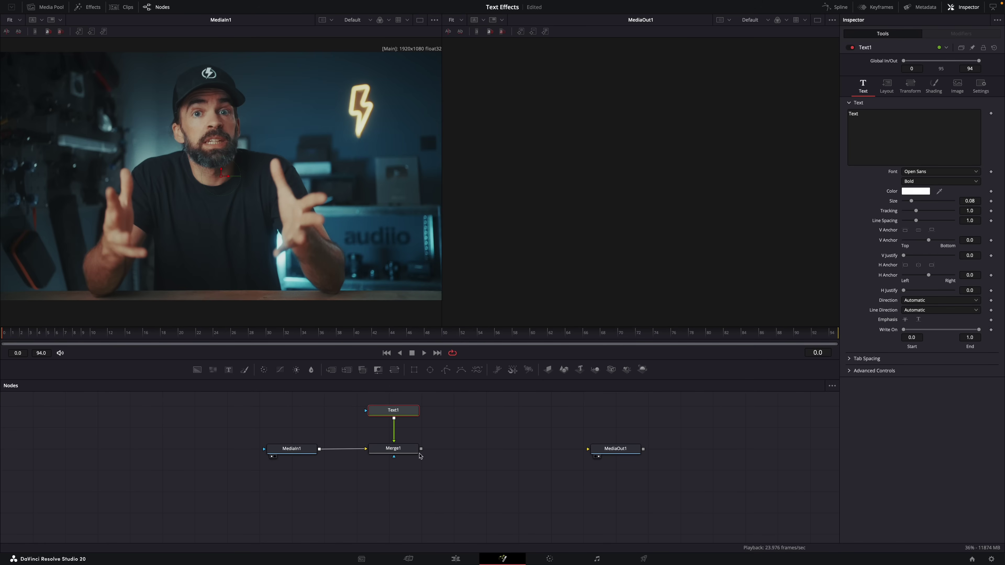
left_click_drag(421, 448, 596, 451)
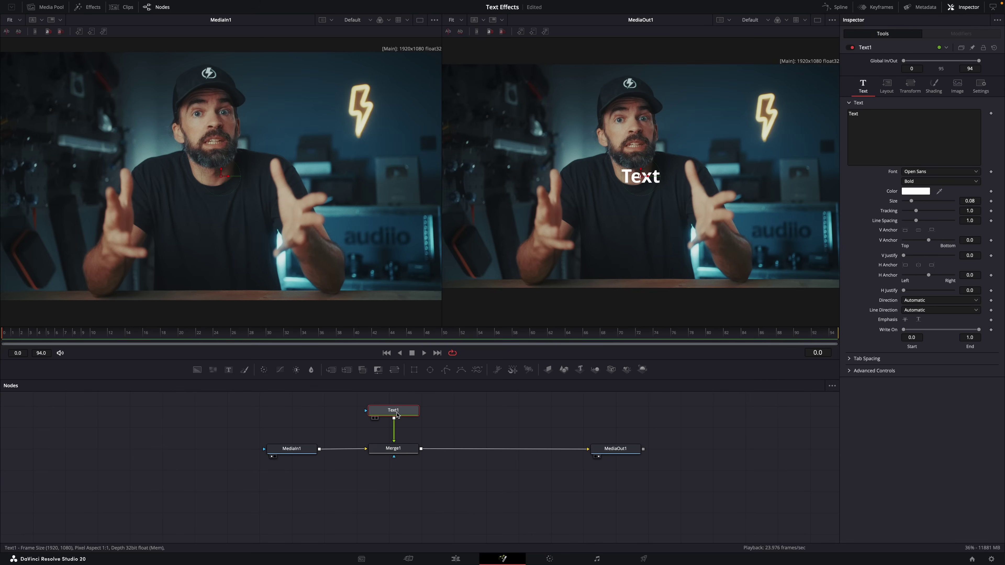
left_click_drag(398, 414, 398, 404)
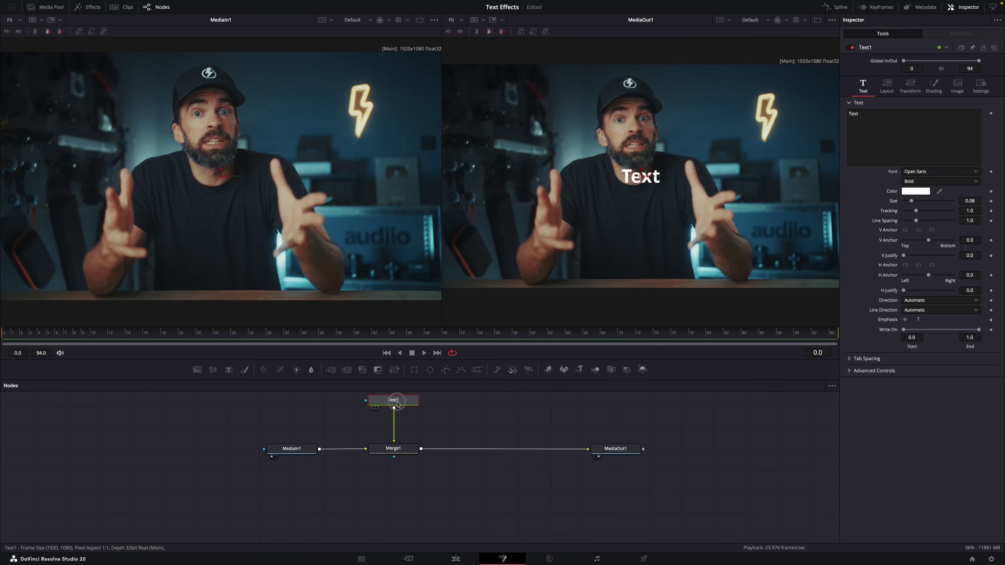
Insert a Soft Glow node between Text1 and Merge1.
key("shift+space")
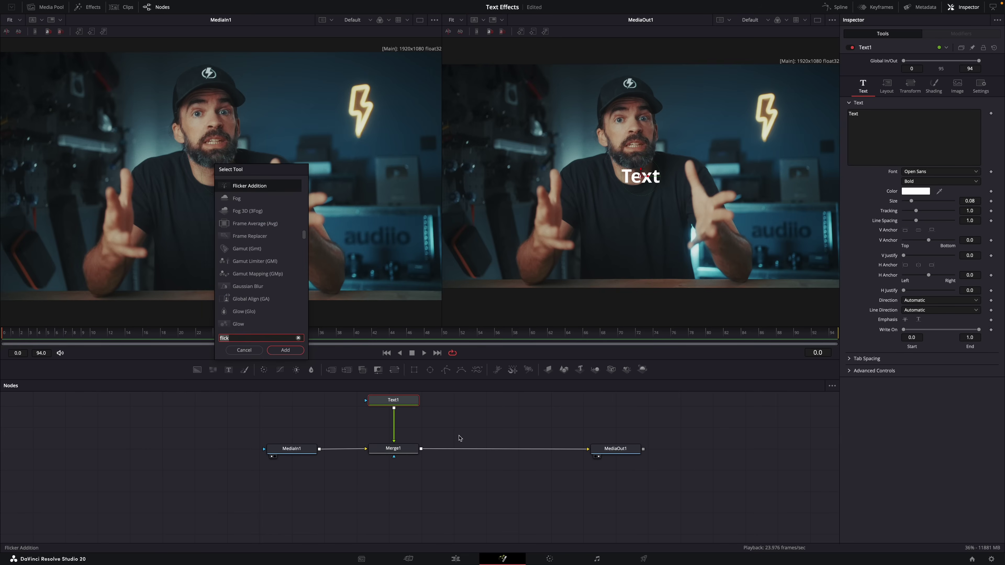
type("soft")
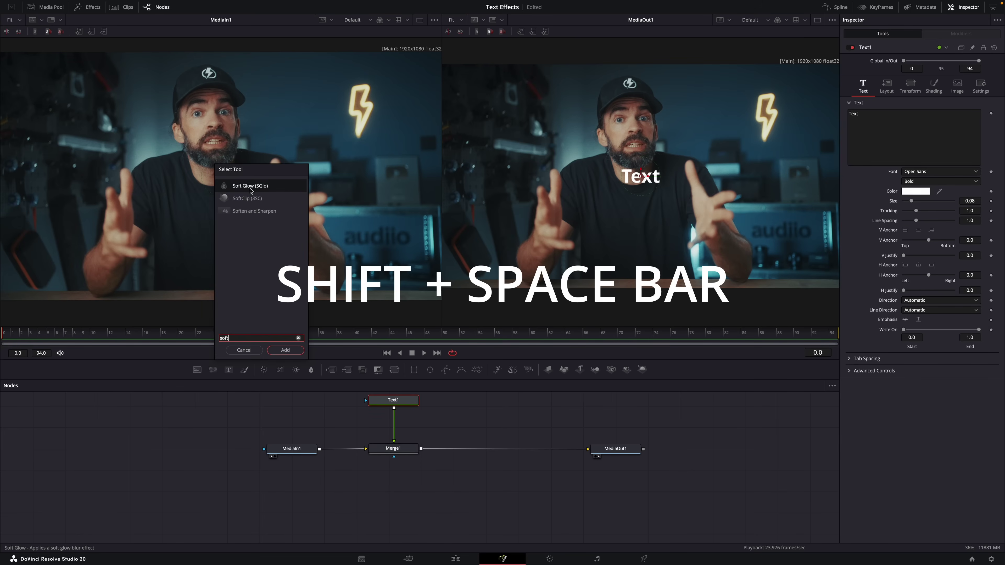
key("Tab")
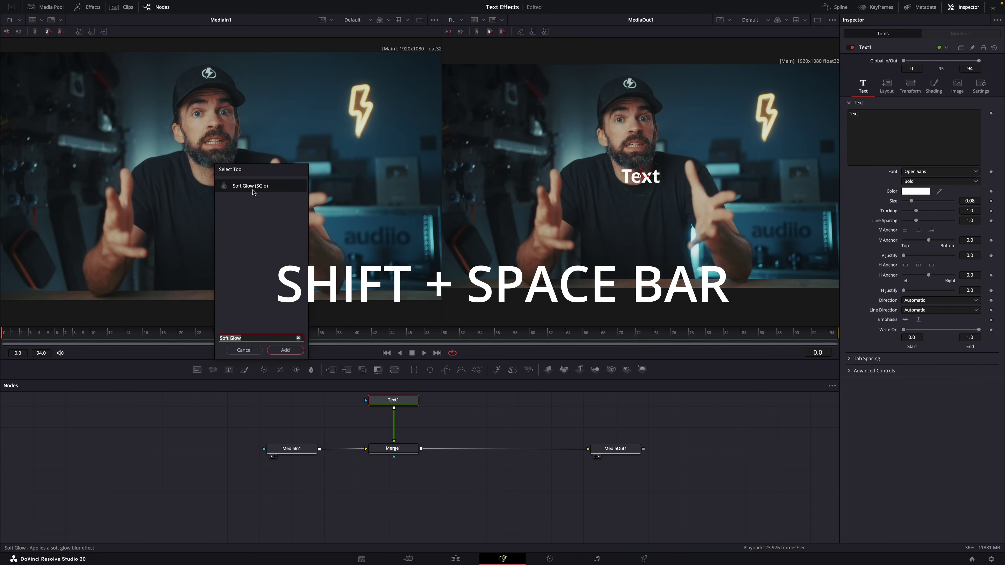
left_click(286, 351)
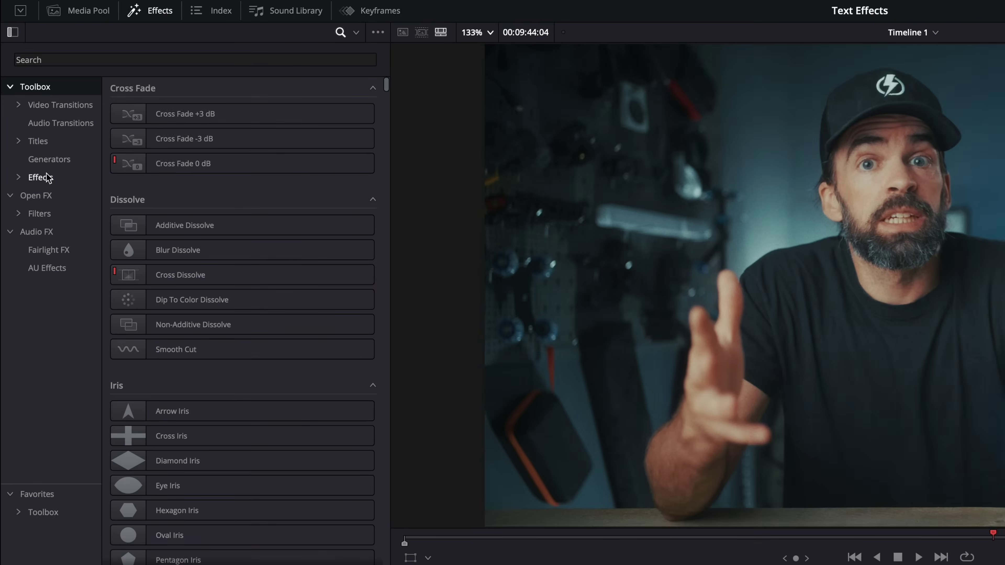
Place a Fusion Composition on V3 at the playhead and trim its end shorter.
left_click(23, 104)
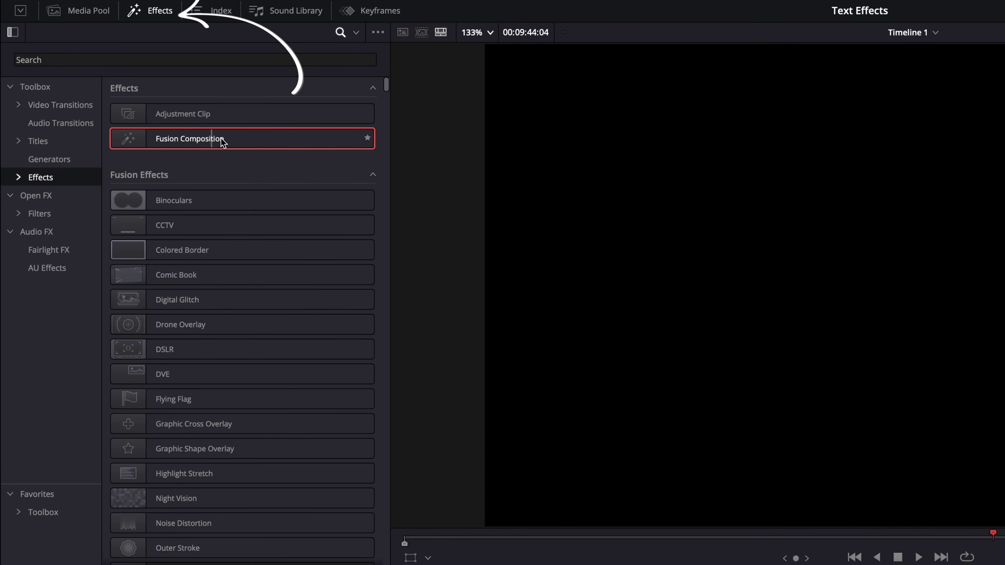
left_click_drag(223, 142, 554, 564)
left_click_drag(324, 439, 324, 436)
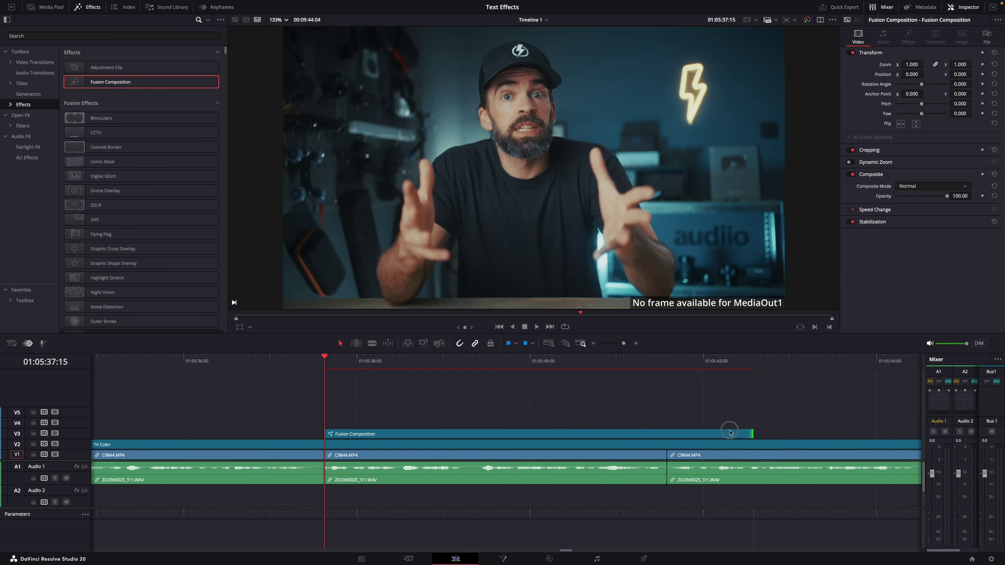
left_click_drag(743, 435, 550, 435)
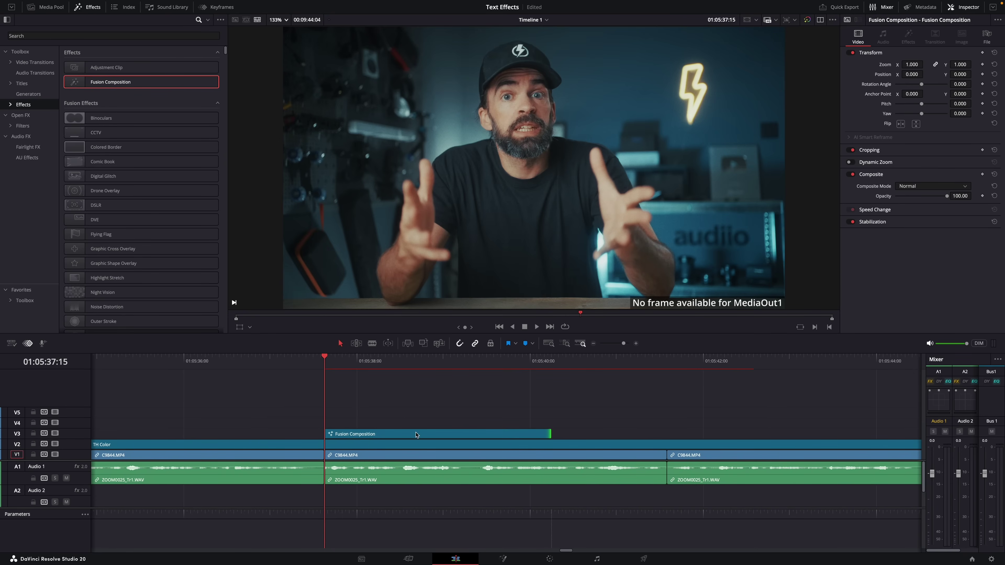
left_click(415, 438)
In Fusion add Text+ reading 'Text' at size 0.1614, then shift the clip 15 frames later.
left_click(503, 559)
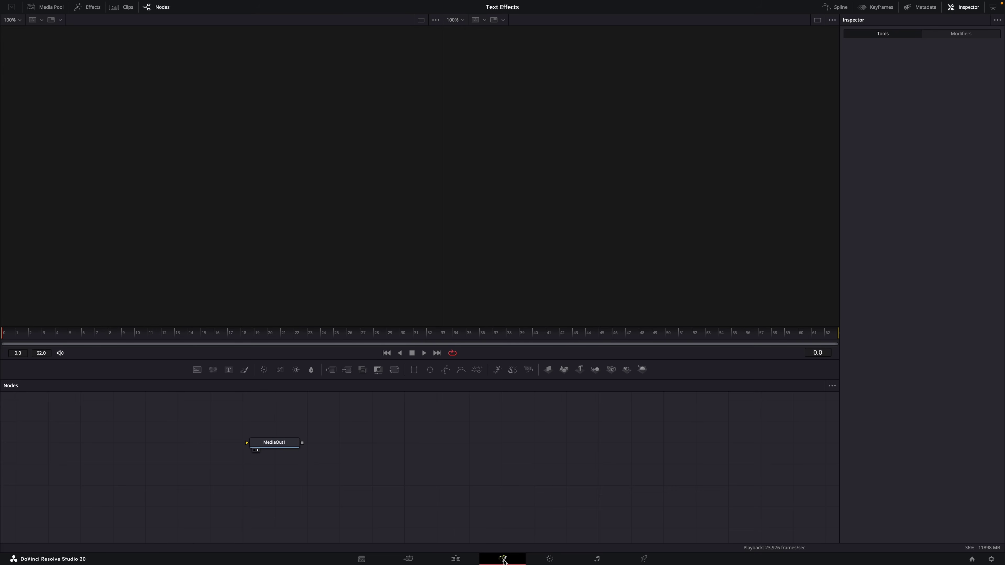
left_click_drag(263, 444, 470, 449)
left_click_drag(229, 370, 319, 452)
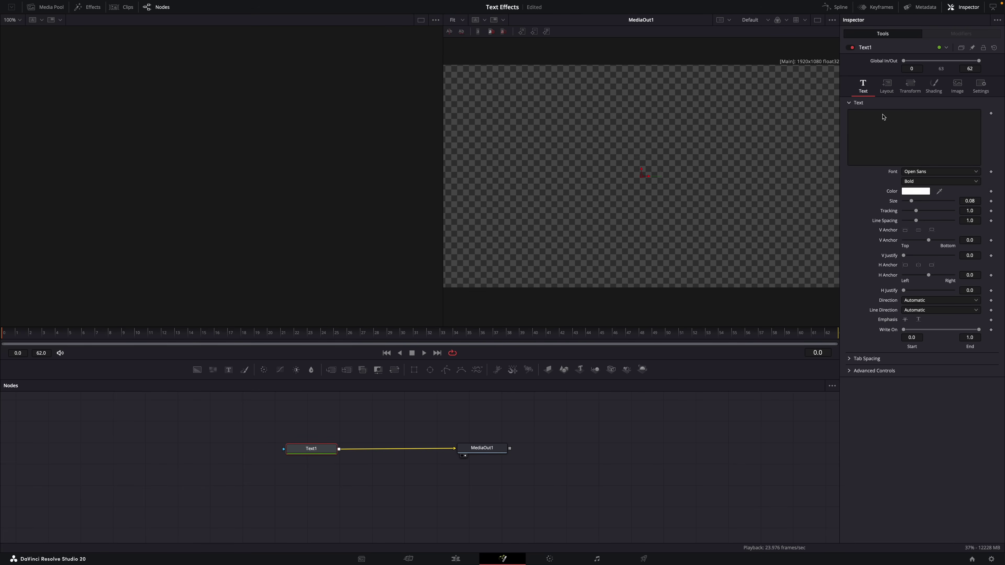
left_click(874, 126)
type("Text")
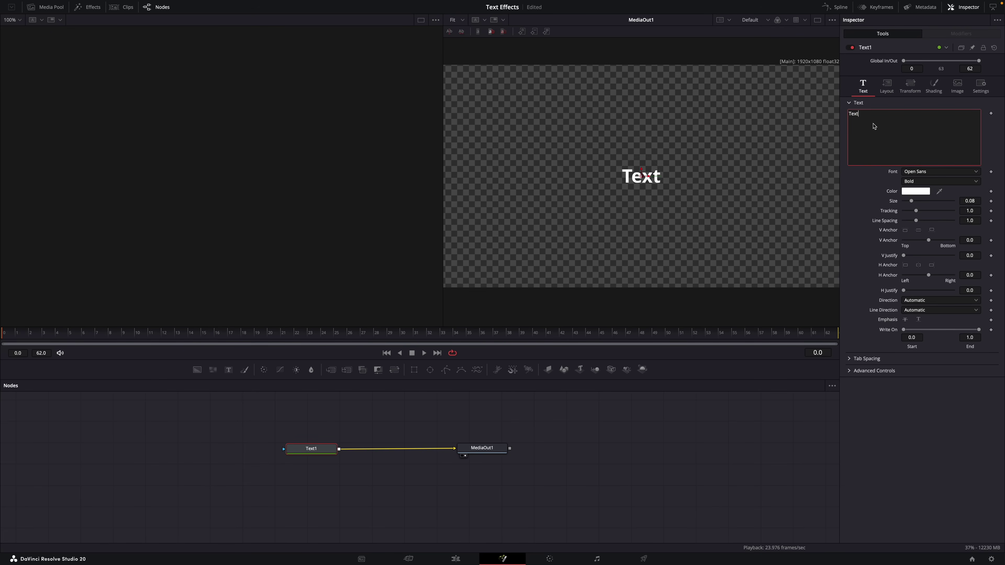
left_click_drag(915, 205, 920, 204)
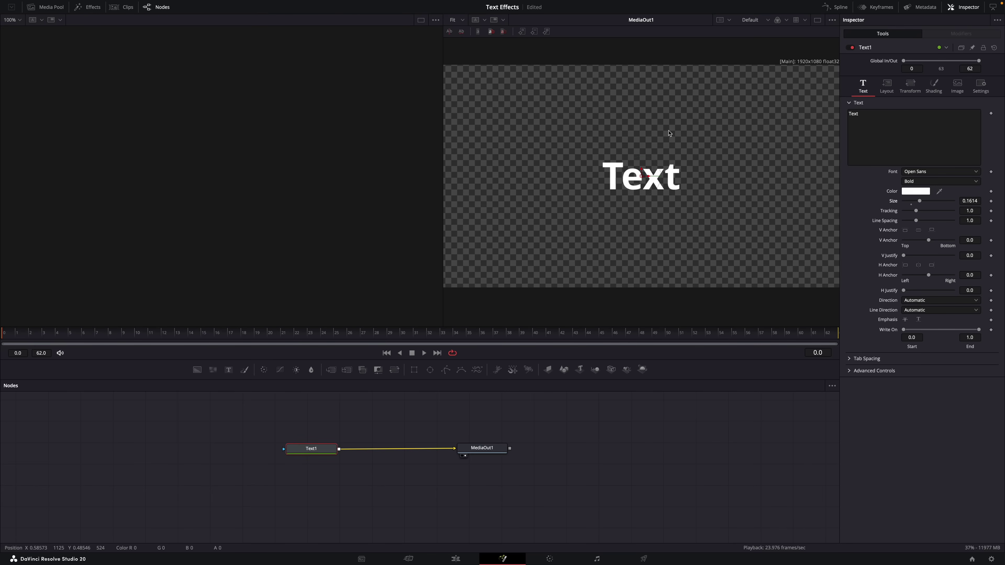
left_click(459, 560)
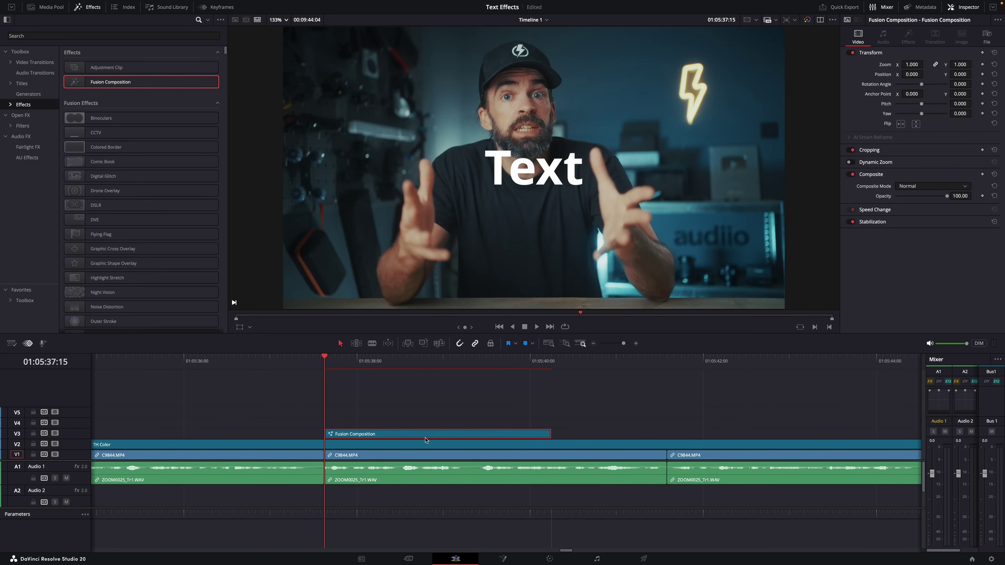
mouse_move(425, 439)
left_mouse_down()
mouse_move(476, 436)
mouse_move(366, 437)
mouse_move(489, 437)
mouse_move(395, 437)
mouse_move(429, 437)
left_mouse_up()
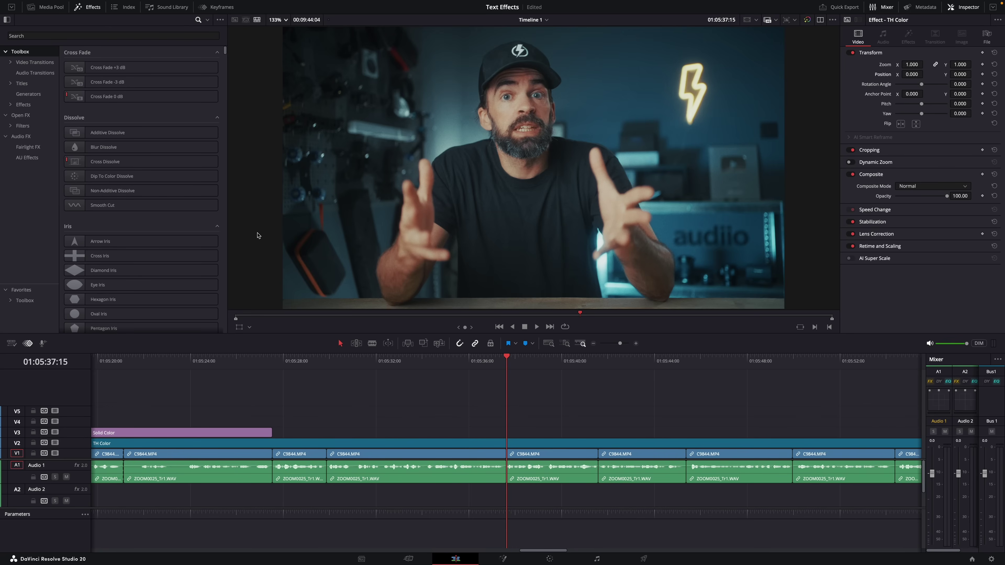
Change settings in the Playback menu.
left_click(218, 4)
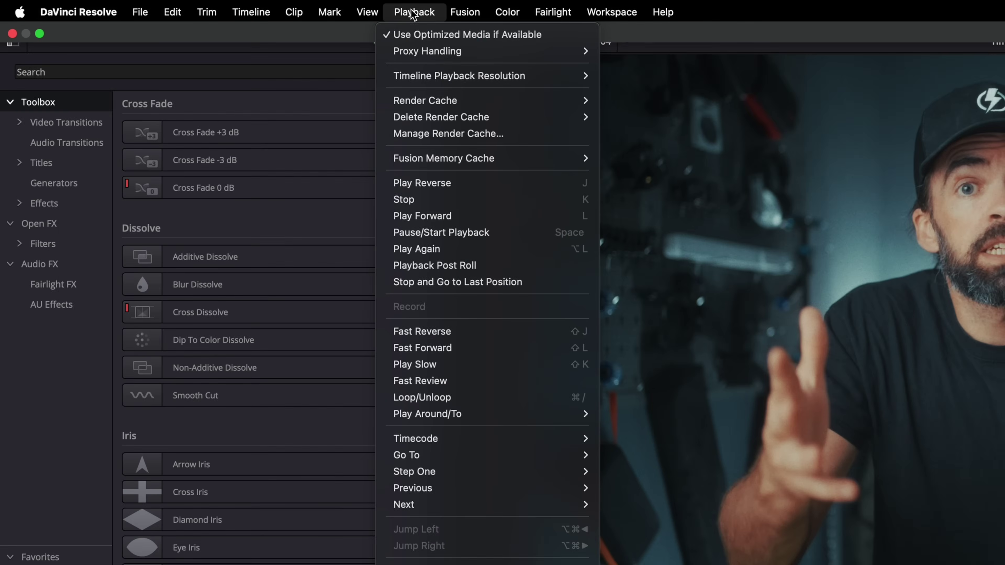
mouse_move(424, 108)
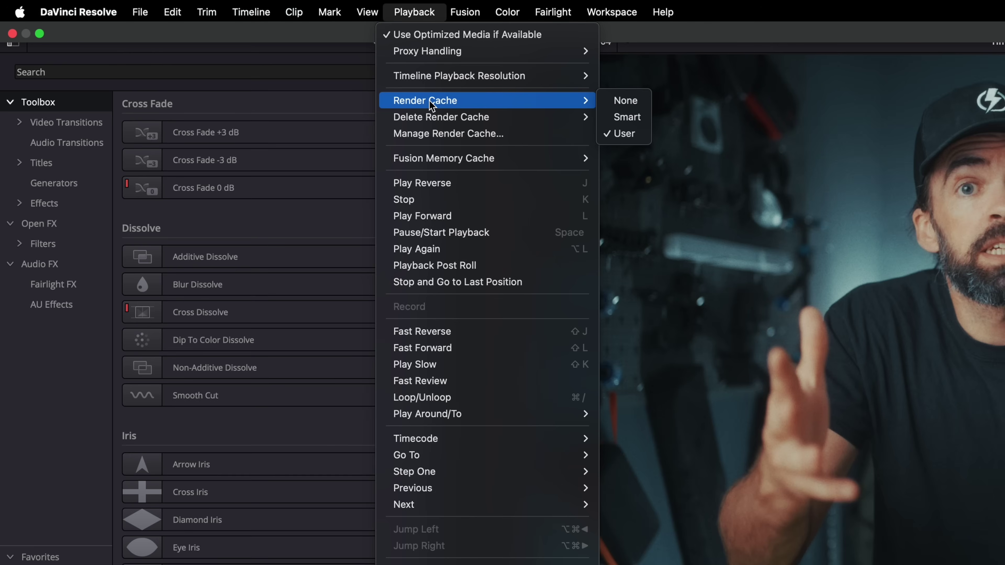
left_click(45, 186)
Place a new Fusion Composition on V3 at the playhead and shorten its end.
left_click(44, 203)
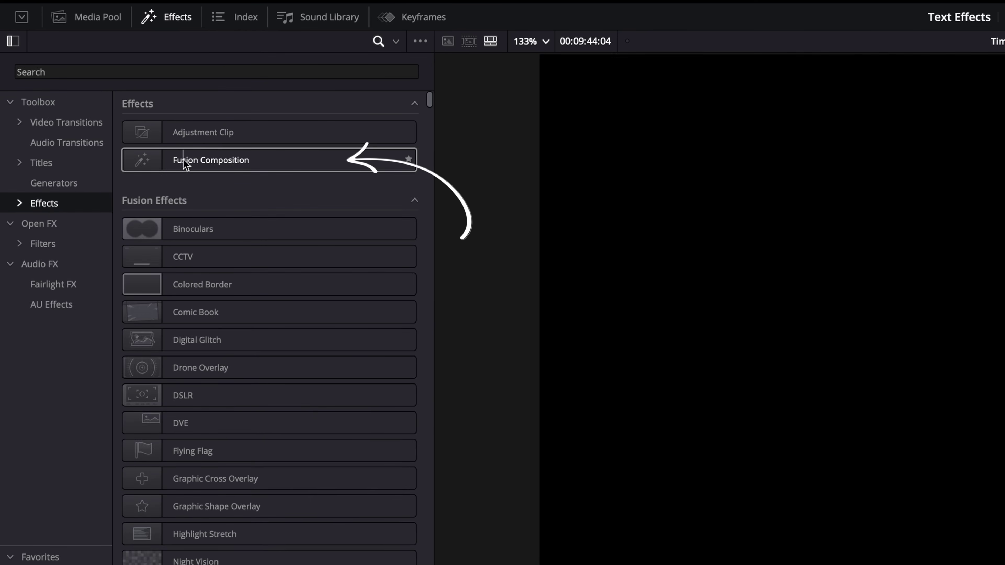
left_click_drag(183, 164, 985, 564)
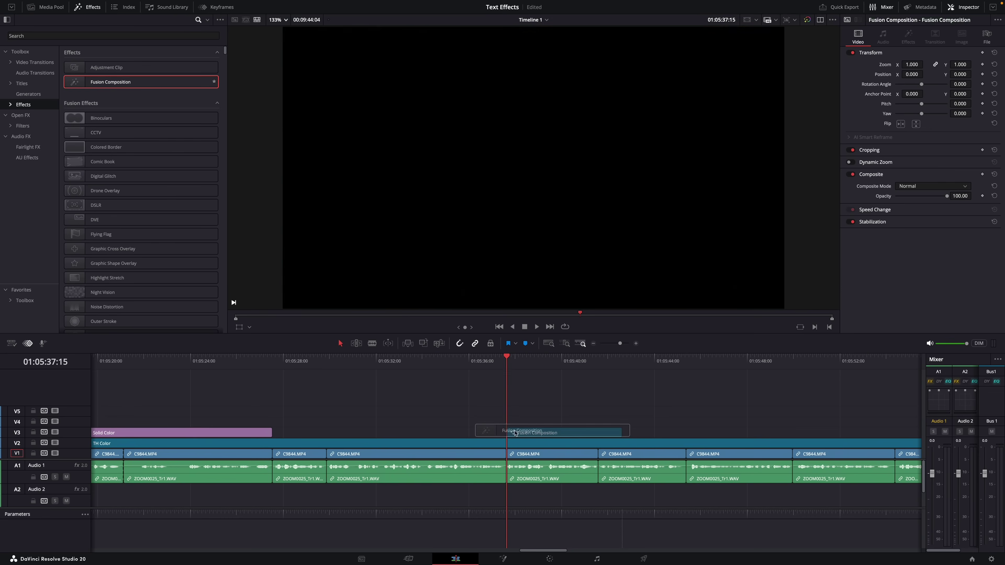
left_click_drag(516, 433, 518, 433)
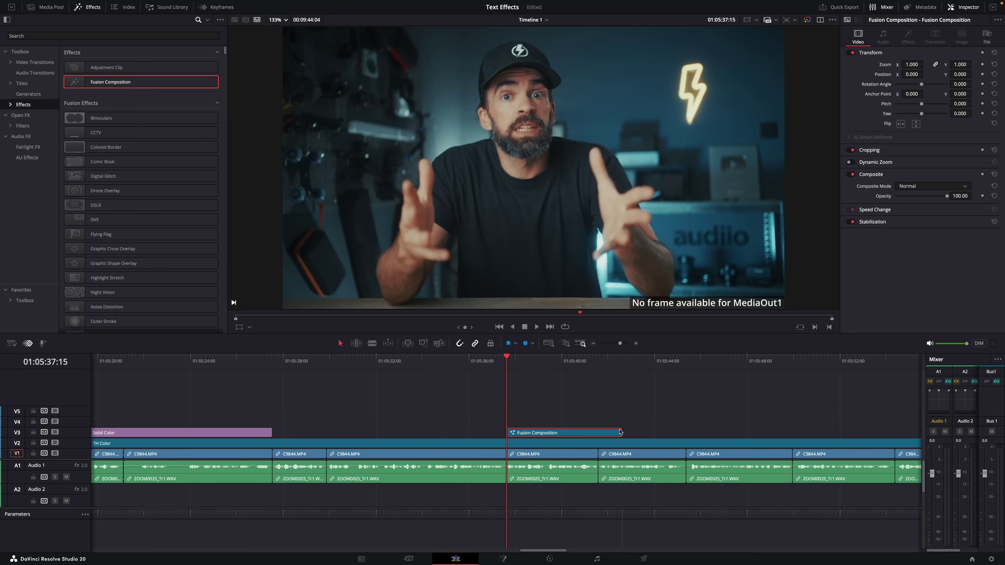
left_click_drag(621, 429, 551, 428)
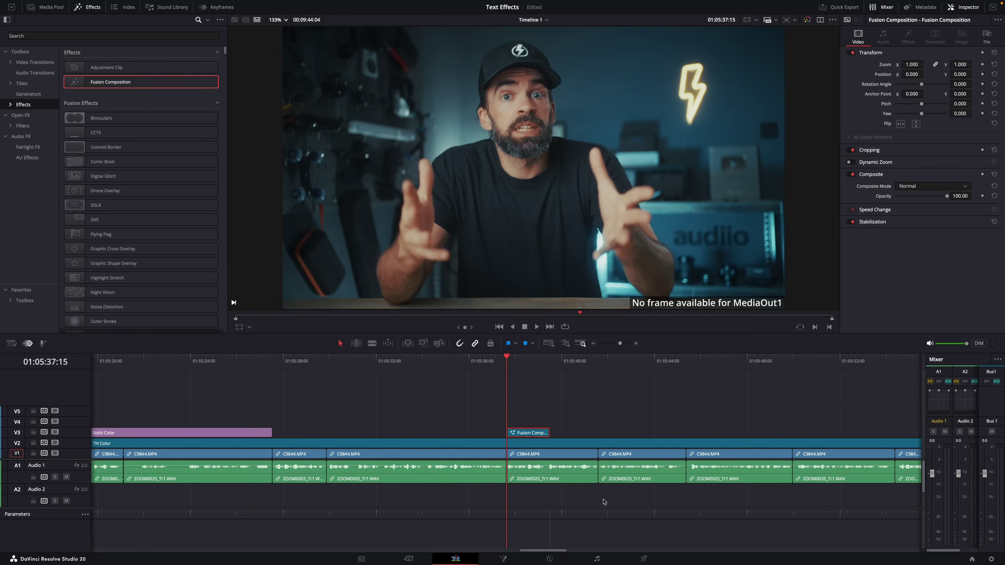
In Fusion, add a Text+ node with the title 'Particles'.
left_click(503, 559)
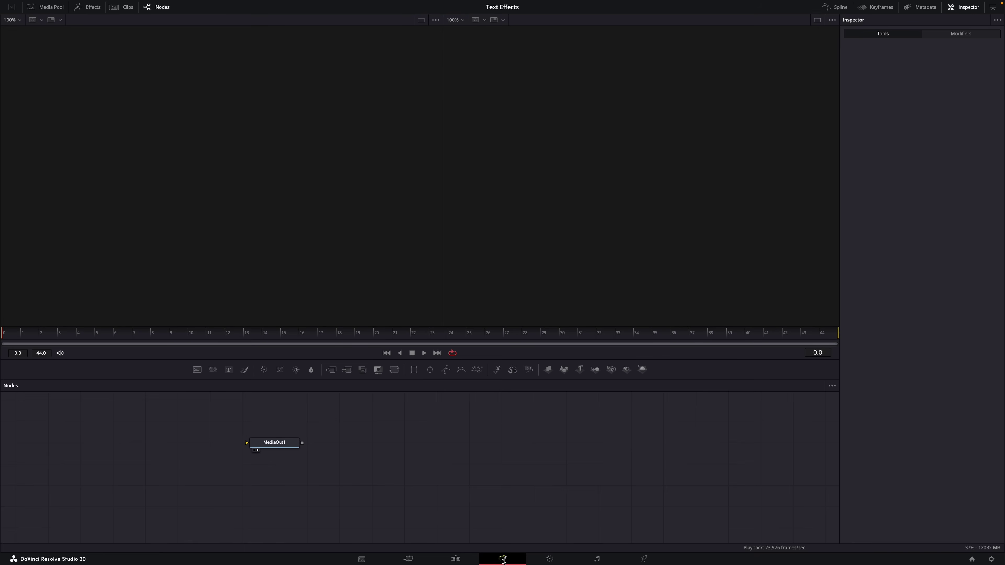
left_click_drag(275, 444, 559, 453)
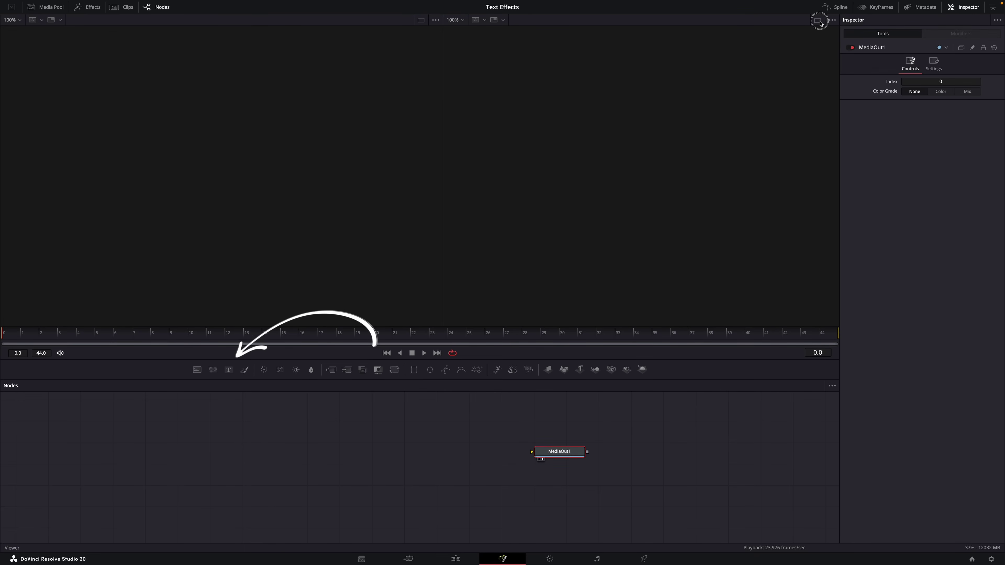
left_click_drag(231, 374, 555, 452)
left_click(875, 146)
type("Particl")
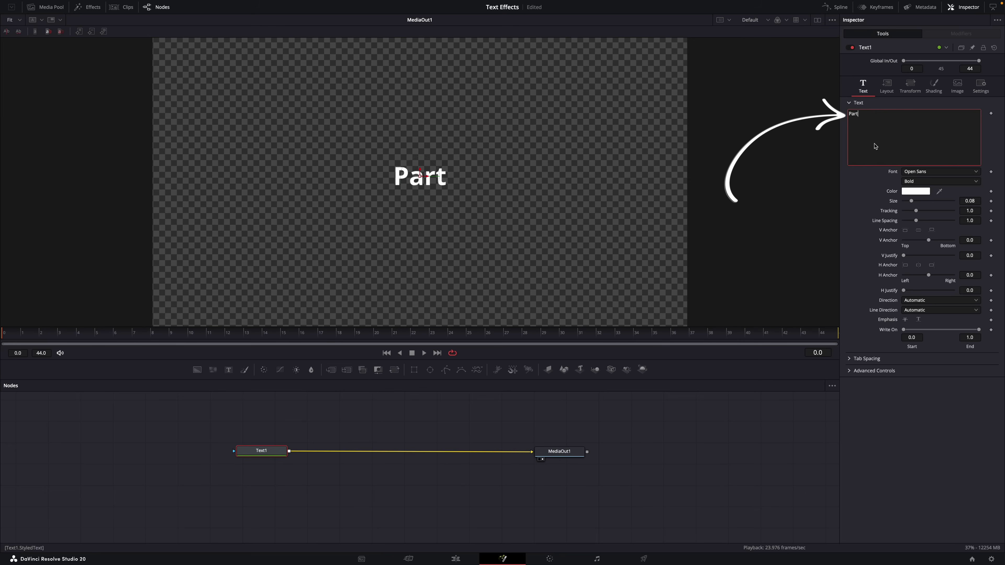
type("es")
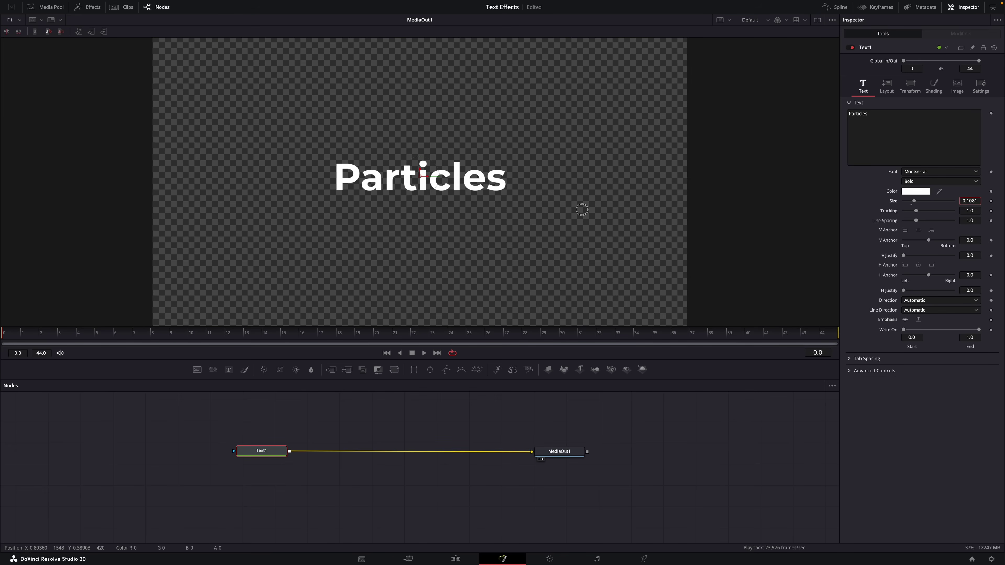
left_click_drag(261, 451, 236, 457)
Chain pImageEmitter, pTurbulence and pRender nodes after Text1.
key("shift+space")
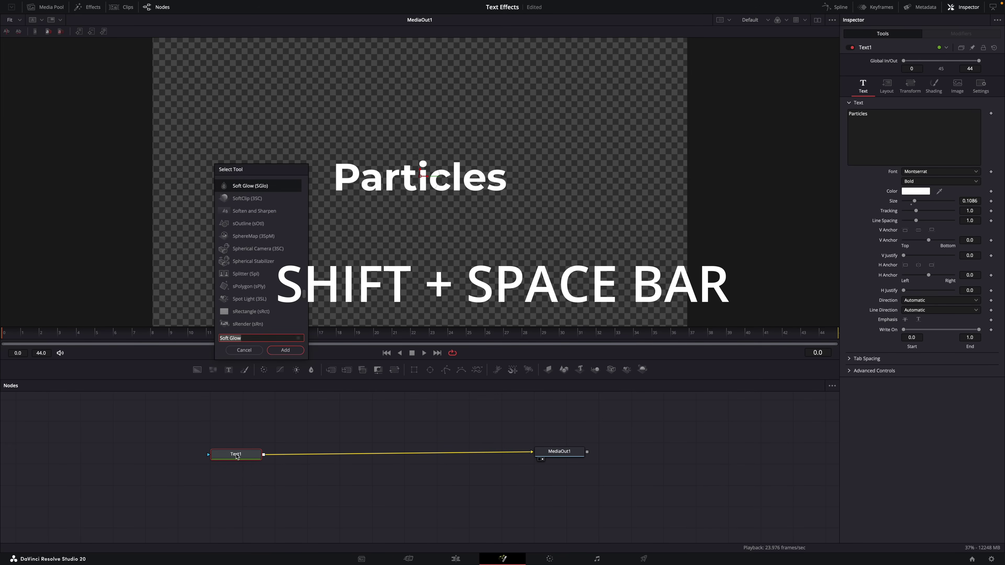
type("pimag")
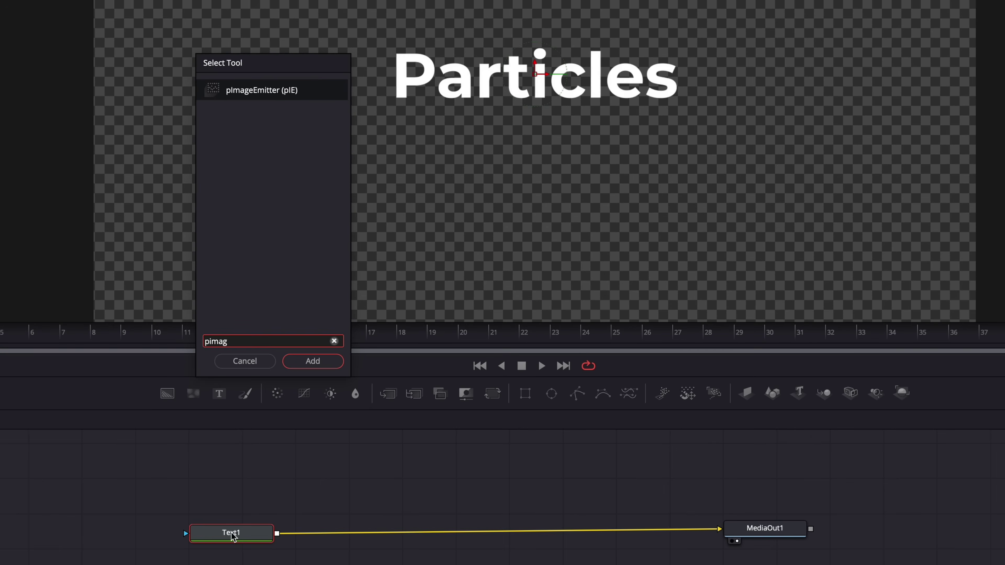
left_click(309, 361)
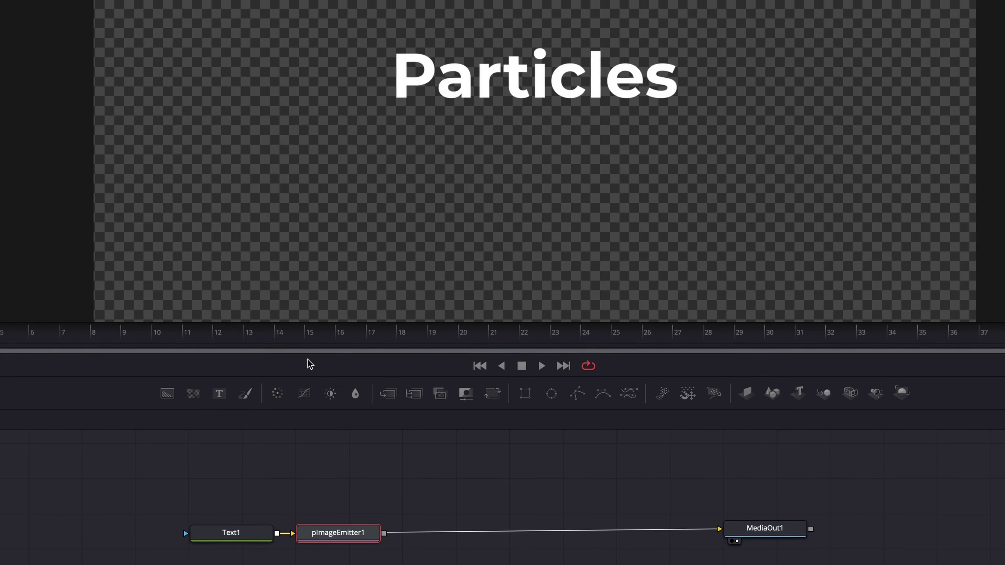
key("shift+space")
type("pturb")
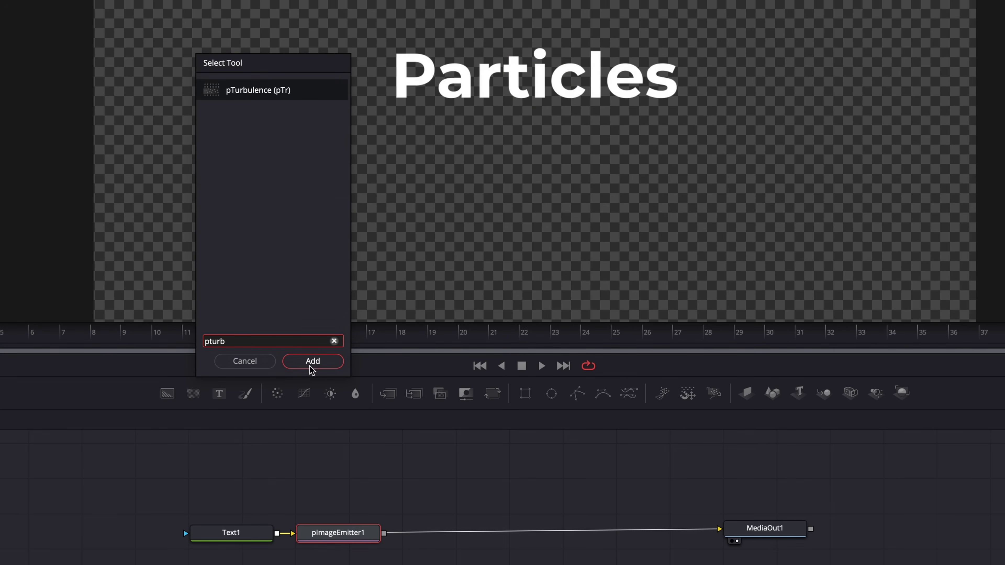
left_click(311, 366)
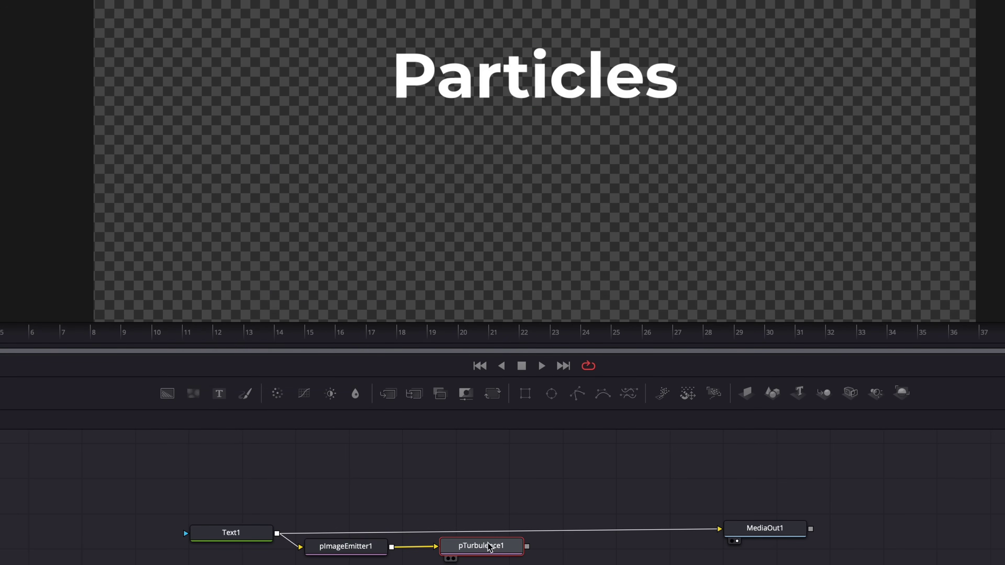
key("shift+space")
type("pre")
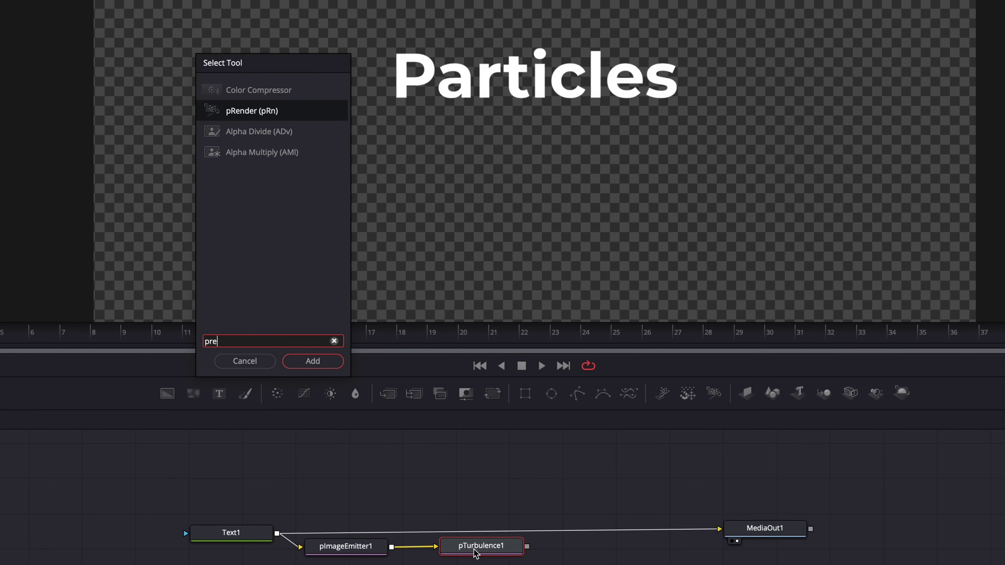
left_click(325, 362)
Connect pRender1 to MediaOut1 and inspect the particle output at frame 13.
left_click_drag(587, 546, 617, 546)
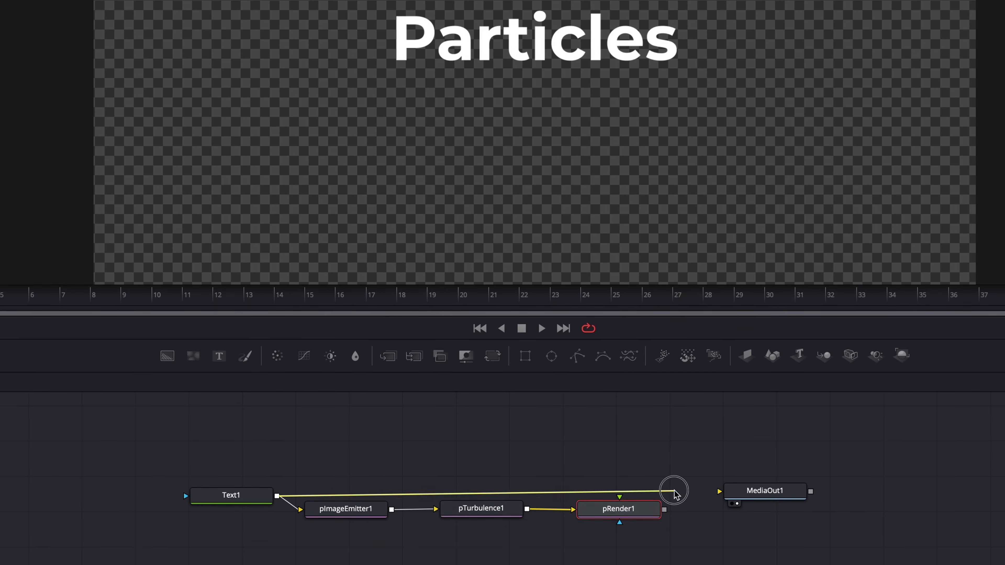
left_click_drag(672, 527, 664, 554)
left_click_drag(664, 398, 719, 379)
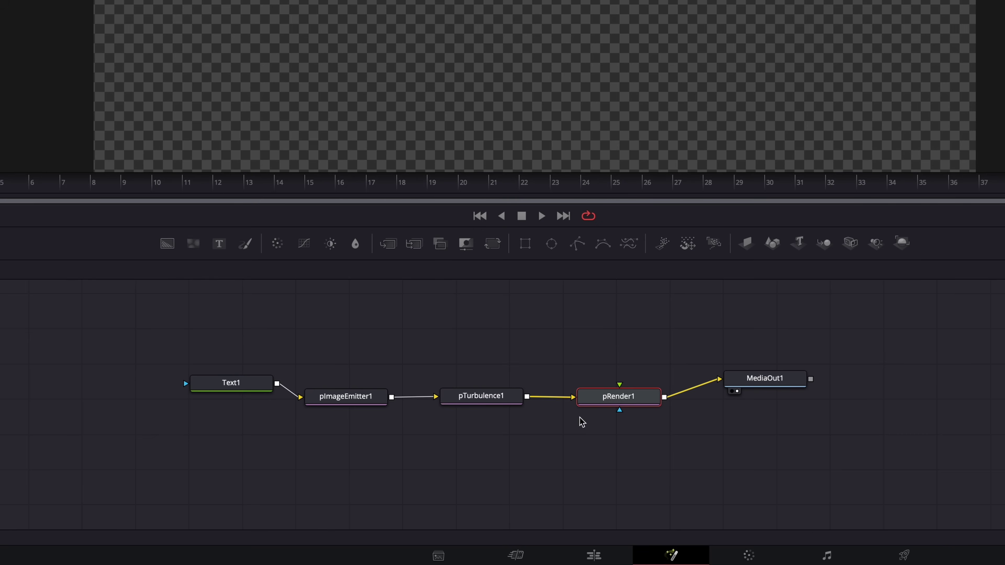
left_click(471, 396)
left_click(614, 395)
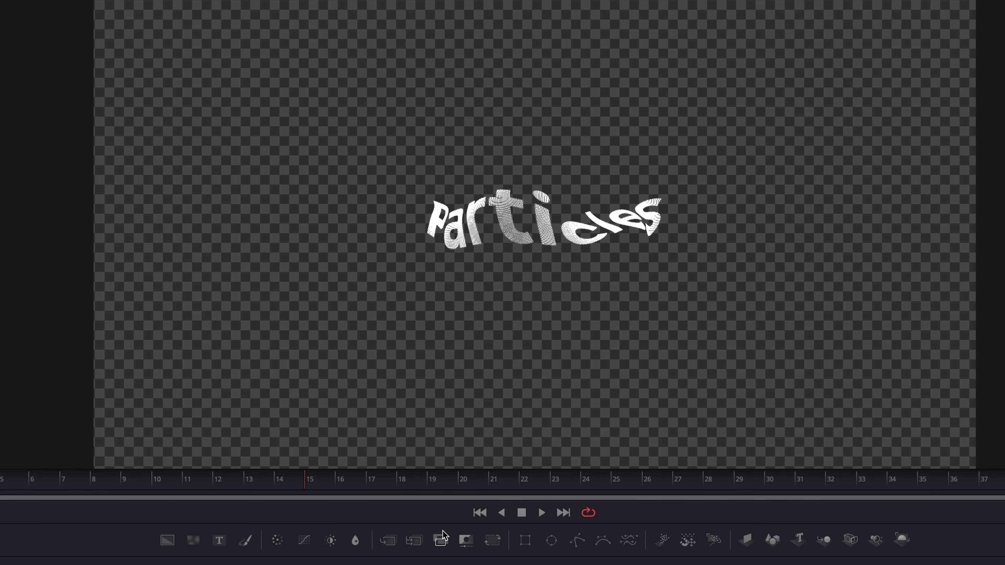
left_click_drag(312, 485, 243, 482)
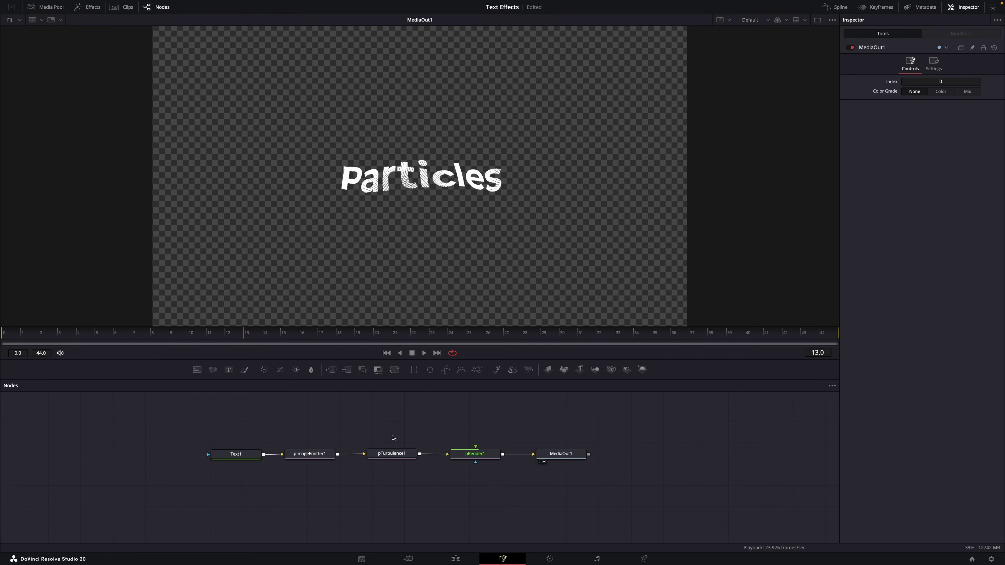
left_click(309, 453)
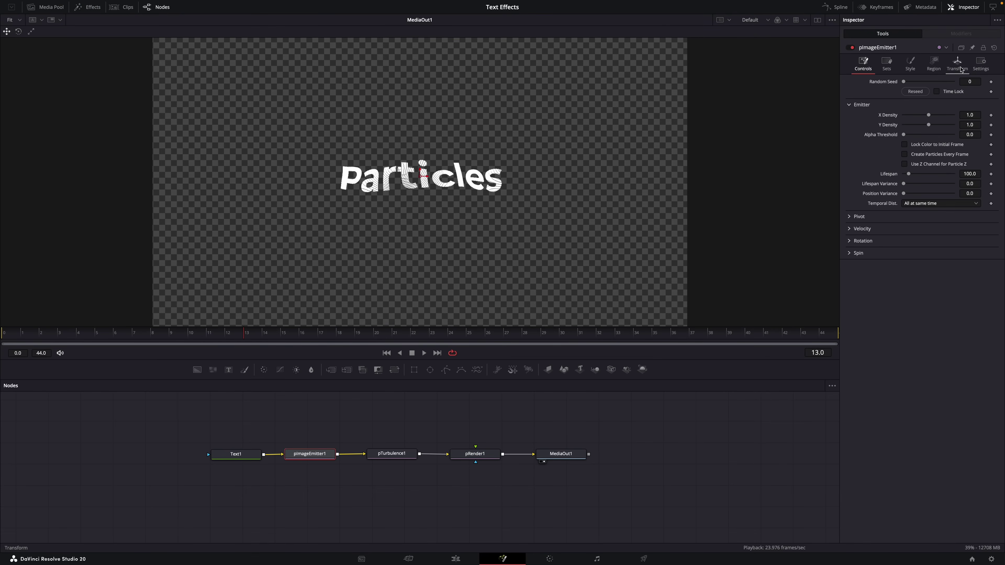
Set pImageEmitter1 particles to Blob style with a larger size.
left_click(914, 69)
left_click(914, 92)
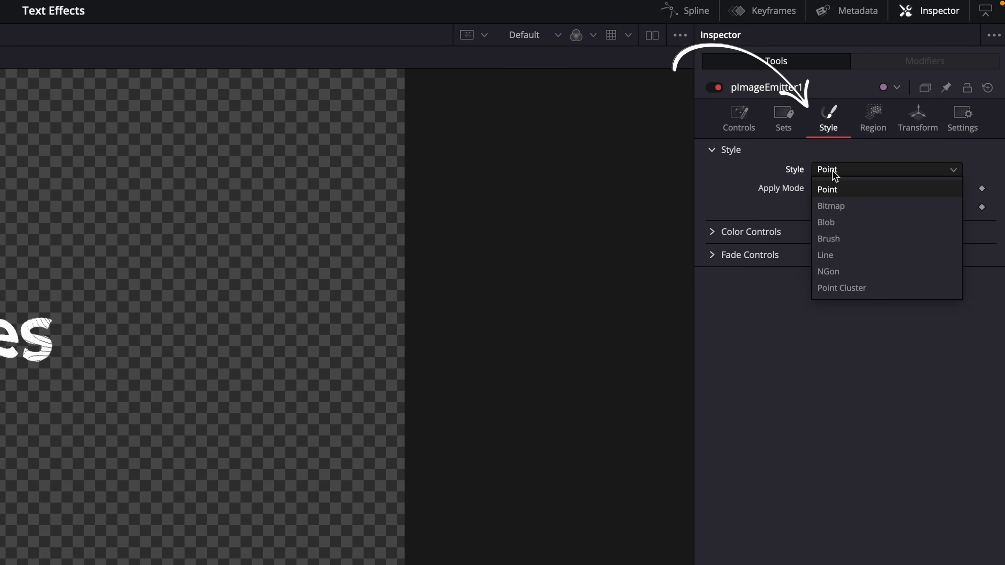
left_click(830, 222)
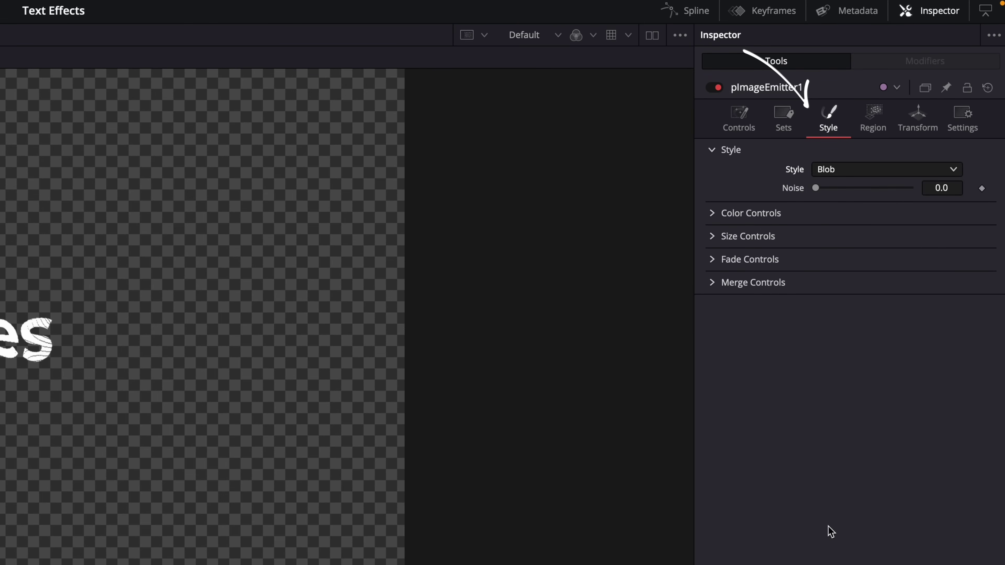
left_click(719, 238)
left_click_drag(834, 257, 852, 259)
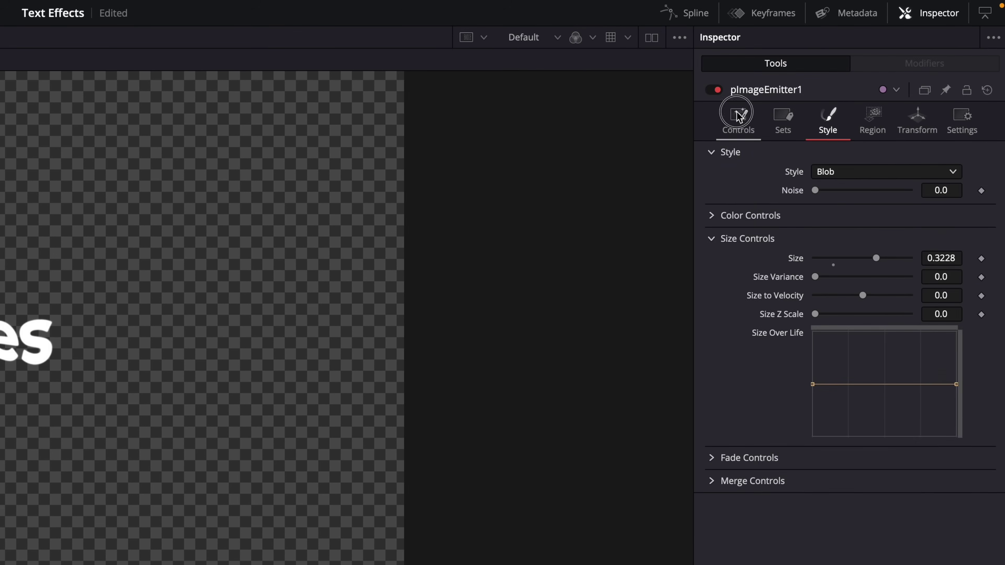
Change the emitter's Random Seed to 244.
left_click(738, 117)
left_click_drag(813, 154, 839, 159)
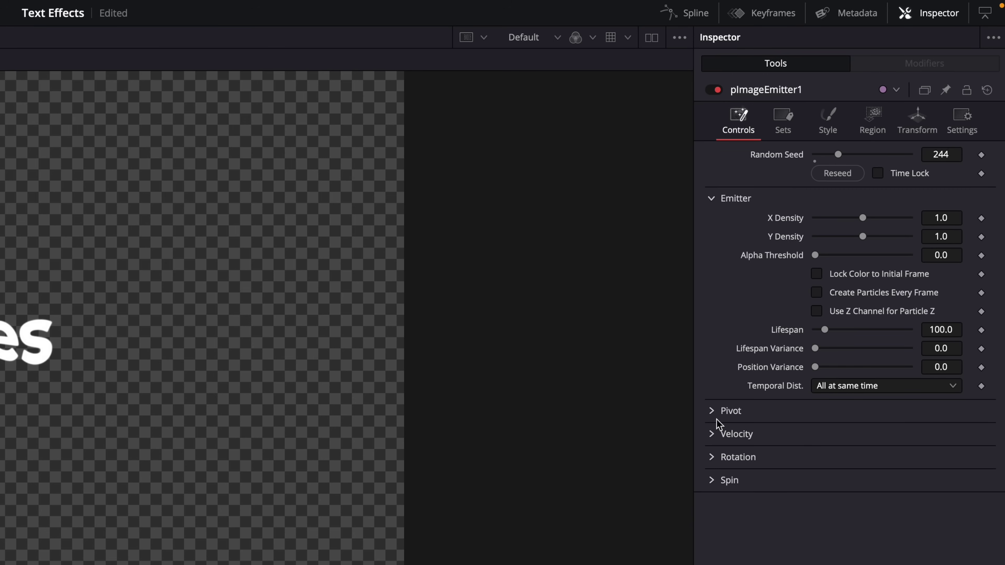
left_click(715, 434)
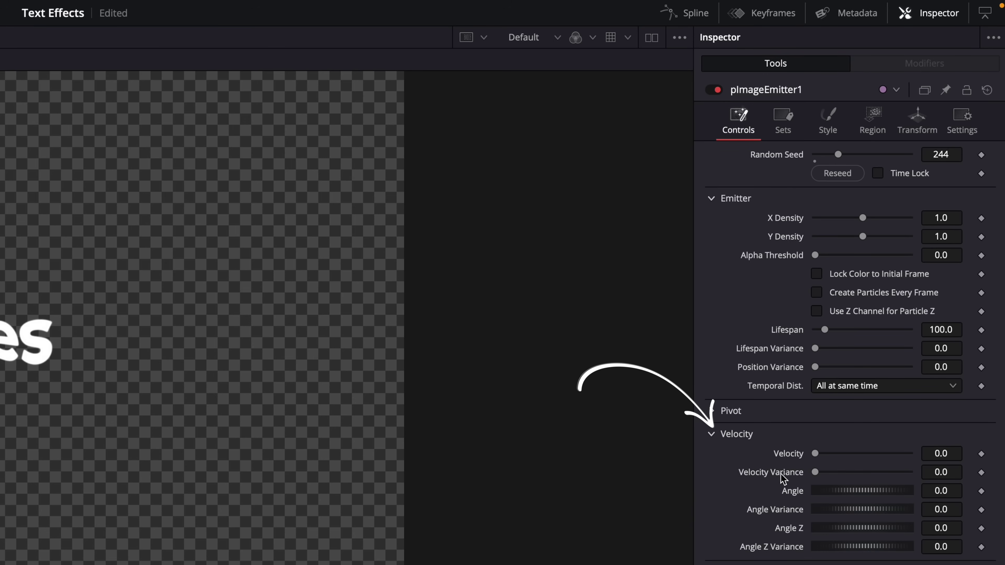
Set emitter Velocity 0.22, Velocity Variance 0.165 and Angle Z -90, temporarily removing pTurbulence1.
left_click_drag(813, 477, 833, 478)
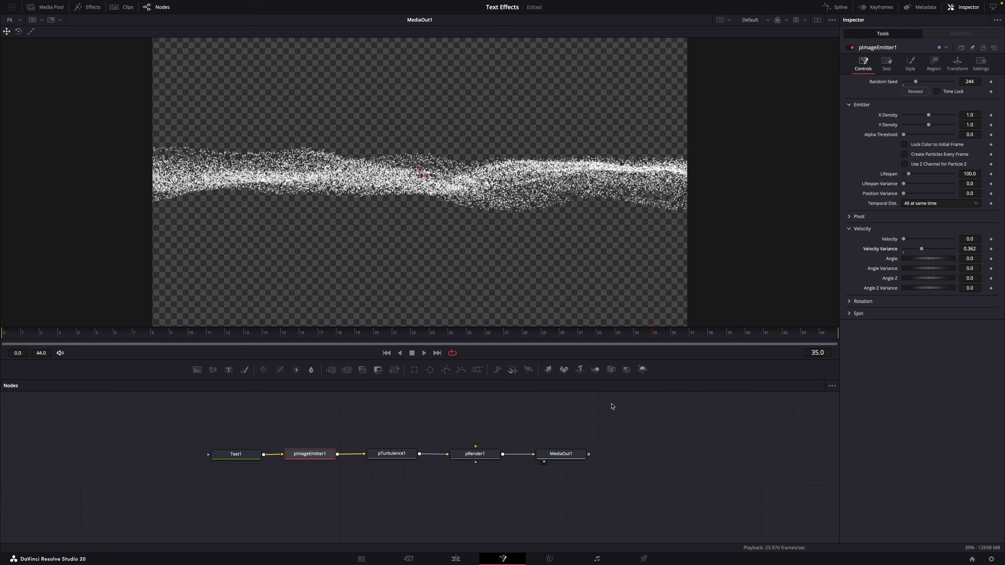
left_click(401, 454)
key("Delete")
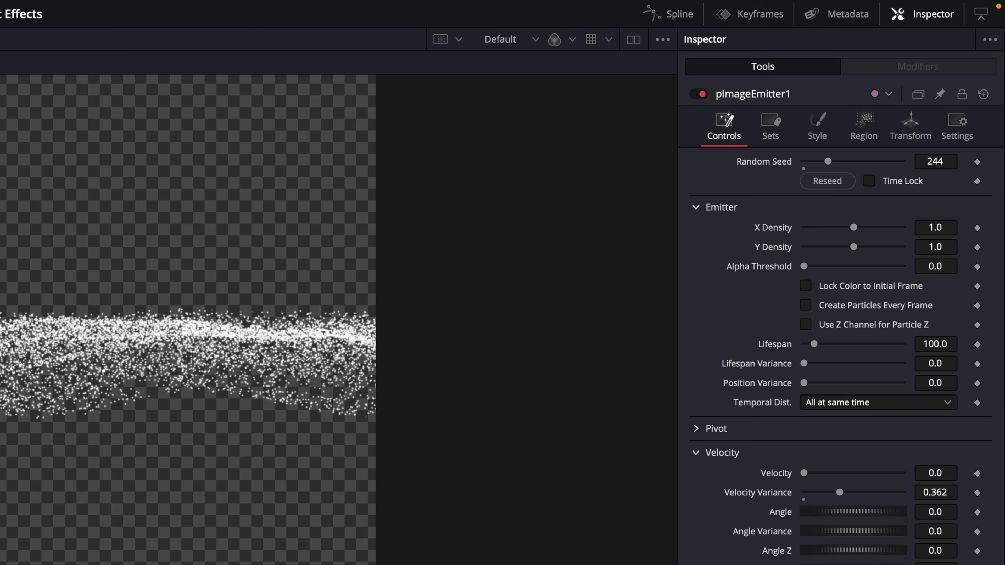
left_click_drag(921, 248, 909, 238)
left_click_drag(813, 475, 827, 479)
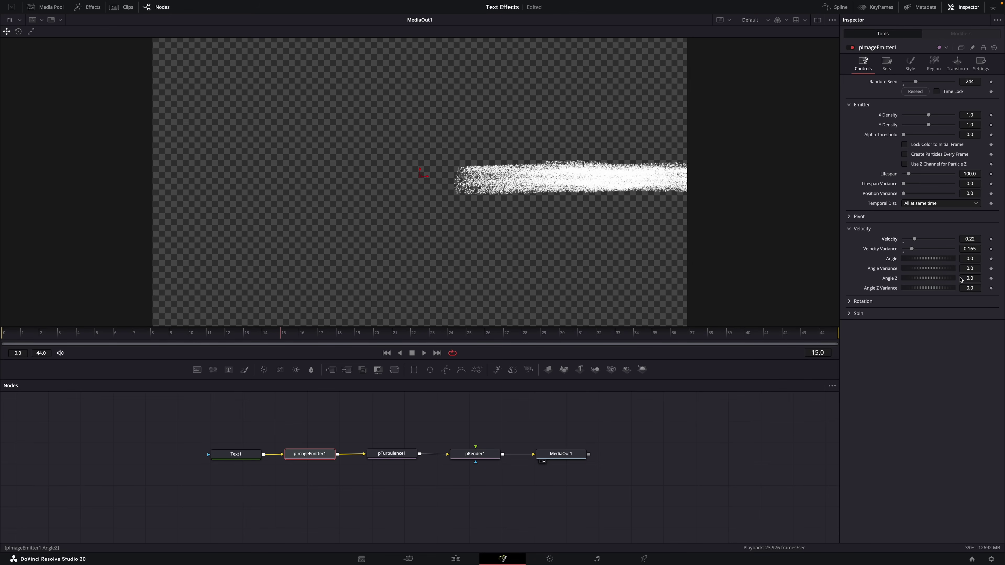
type("-90")
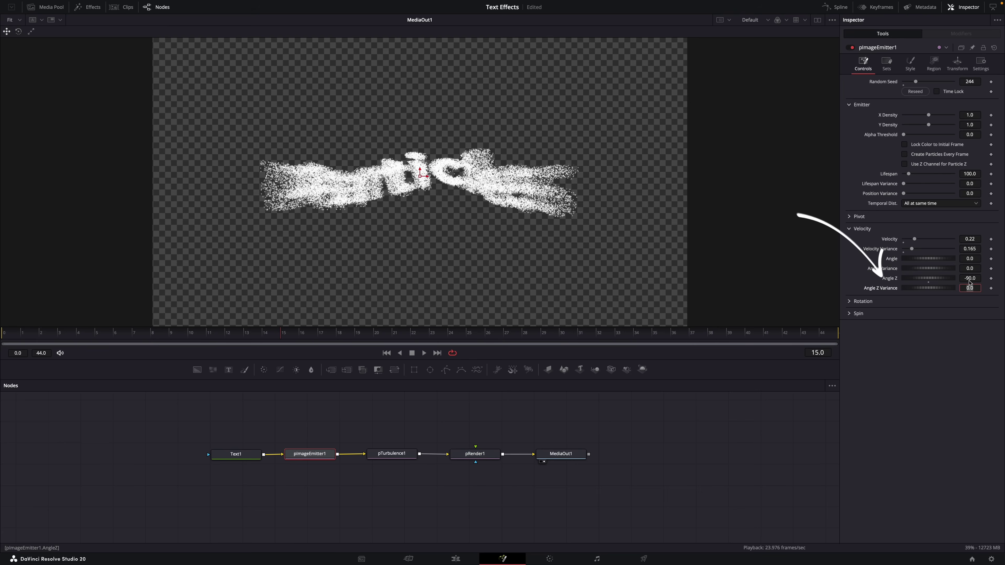
Scrub through the frames to watch the particles spread out.
left_click(126, 337)
mouse_move(178, 338)
left_mouse_down()
mouse_move(410, 341)
mouse_move(355, 338)
left_mouse_up()
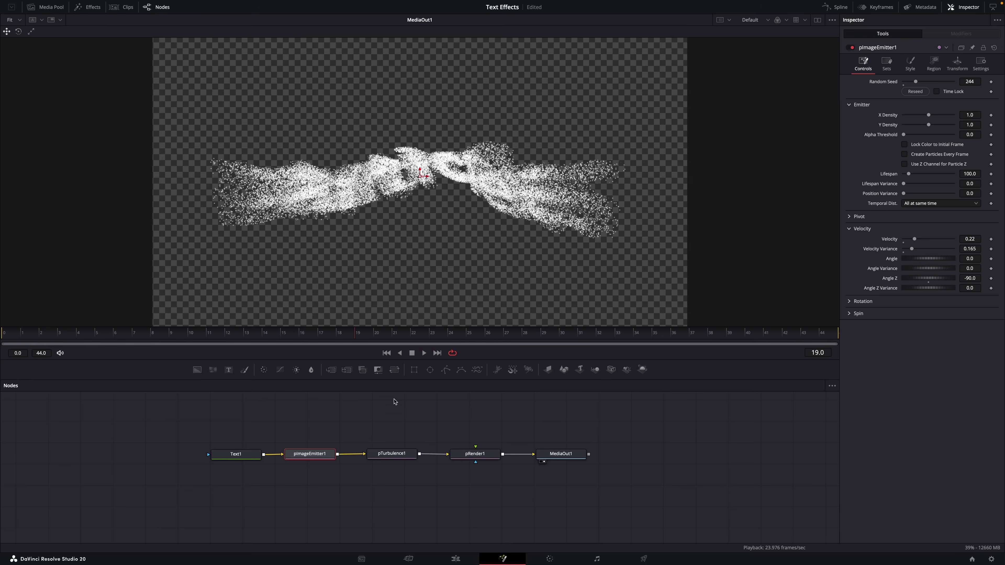
left_click(389, 454)
Raise pTurbulence1 Y Strength to 0.22 and make the particles' Color Over Life yellow.
left_click_drag(908, 111, 917, 113)
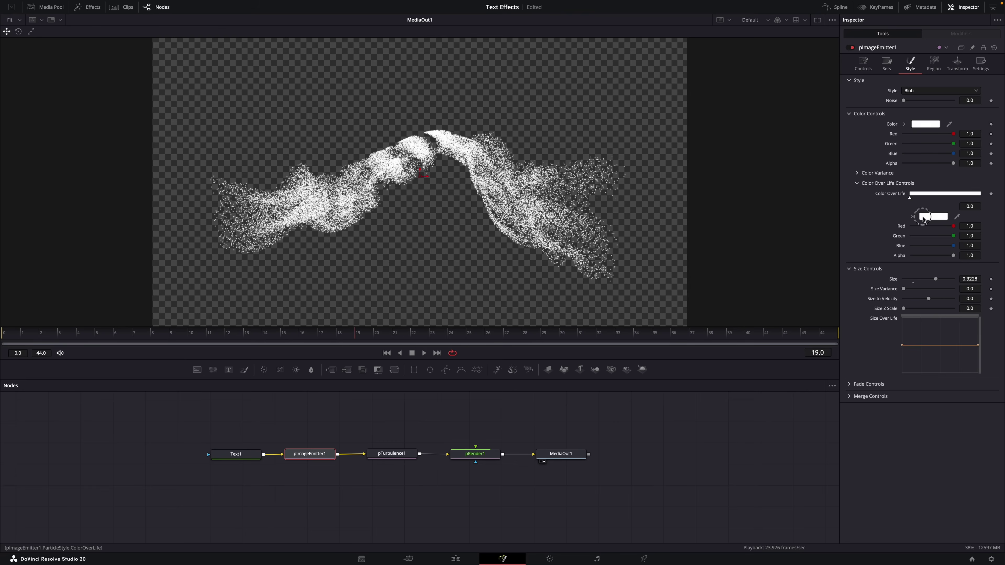
left_click(923, 217)
left_click(709, 307)
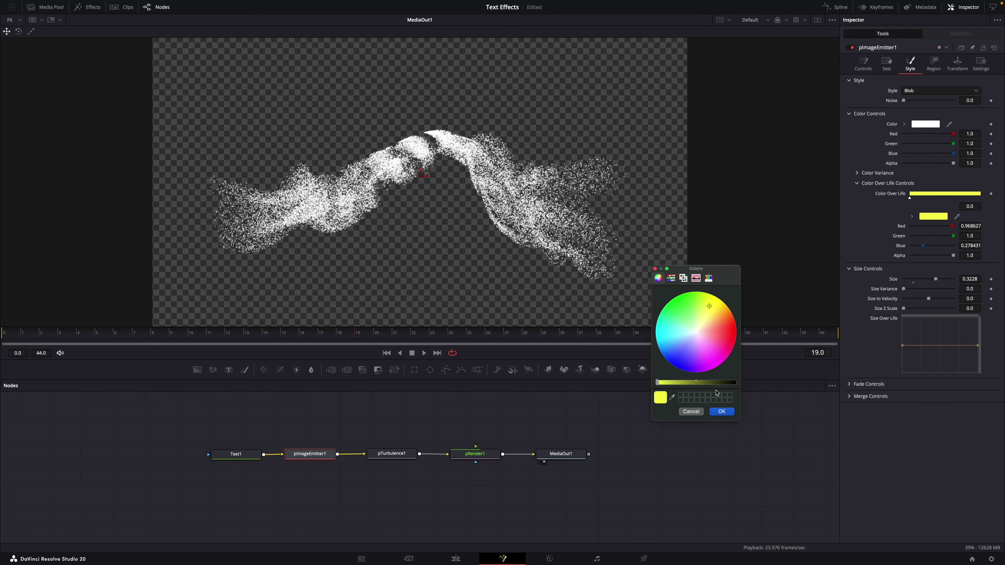
left_click(722, 412)
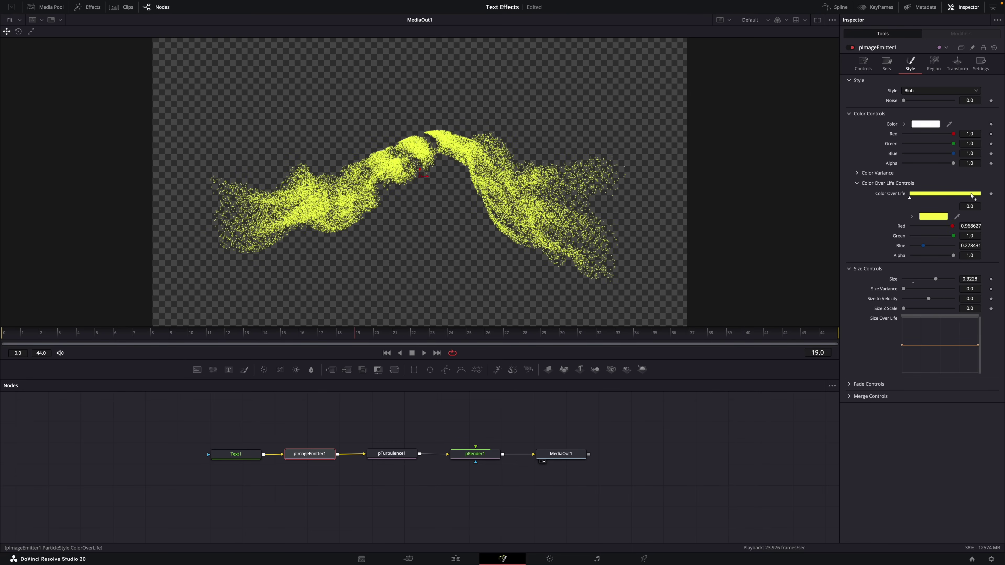
Add a Soft Glow after pRender1 and lower its Gain to 1.063.
left_click(477, 455)
key("shift+space")
type("soft glow")
key("Return")
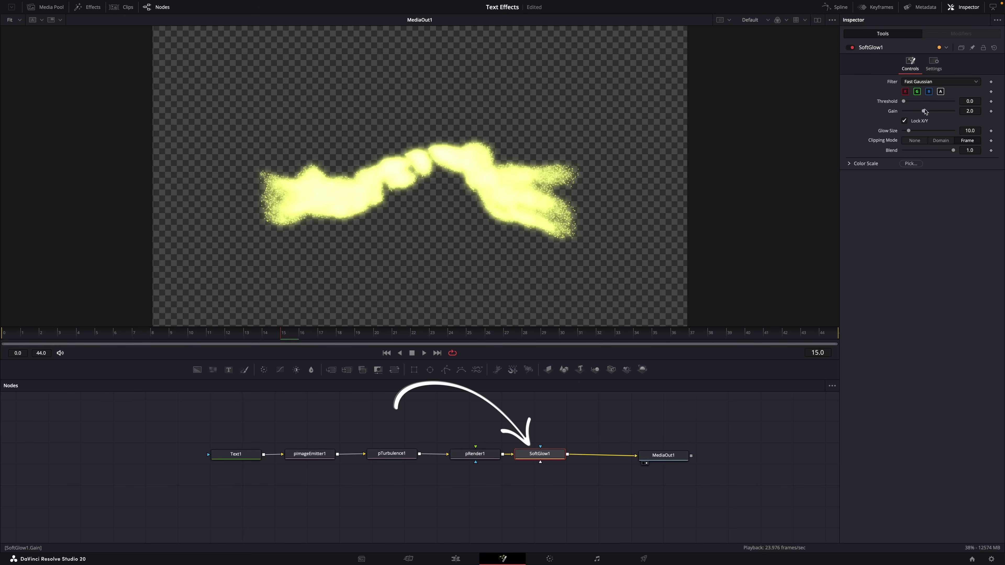
left_click_drag(925, 112, 914, 112)
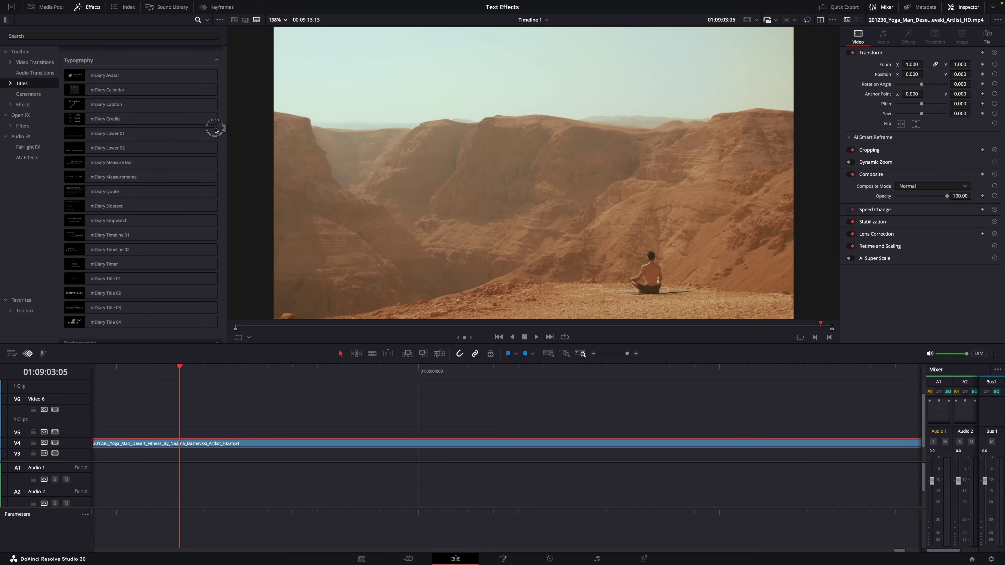
Scroll through the MotionVFX mInstaller sponsor promo.
scroll(215, 129, "down", 3)
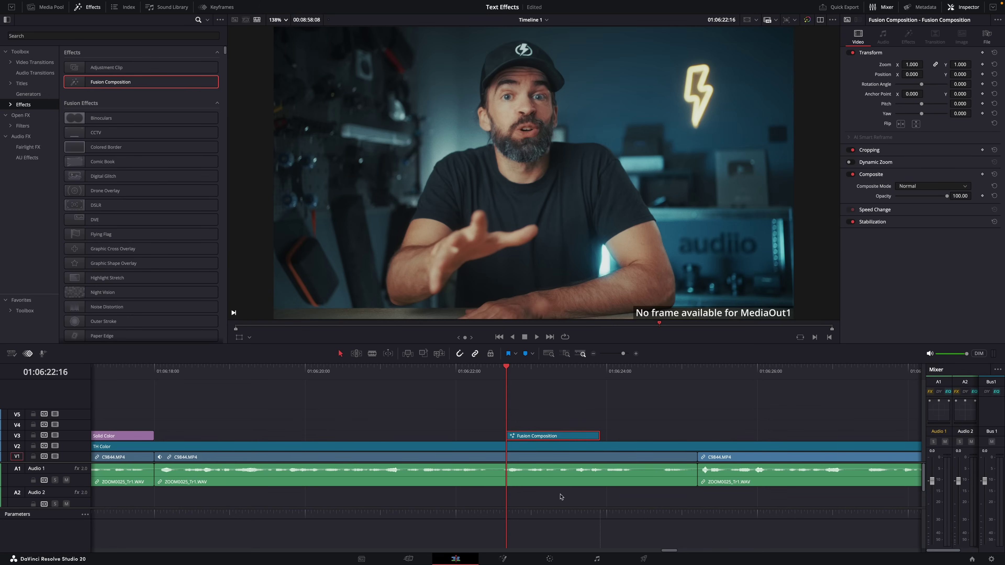
On the Fusion page, add Text 3D and Renderer 3D nodes and wire the renderer into MediaOut1.
left_click(503, 557)
key("shift+space")
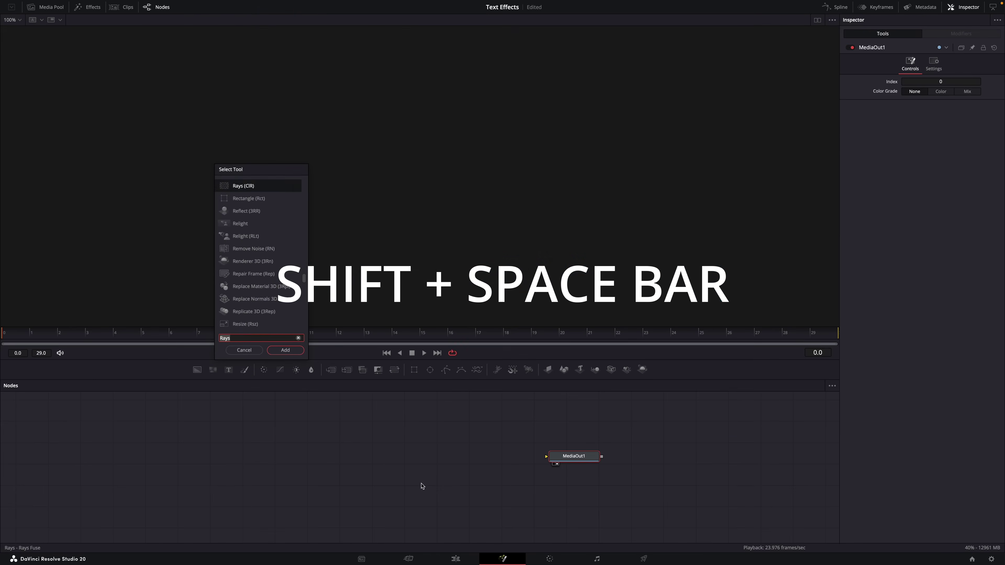
type("Text 3D")
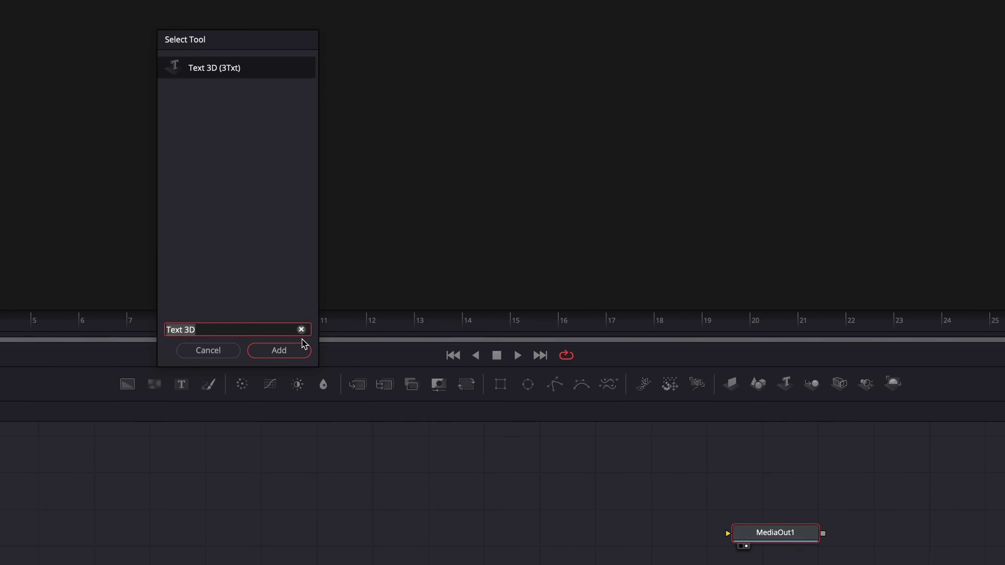
left_click(291, 350)
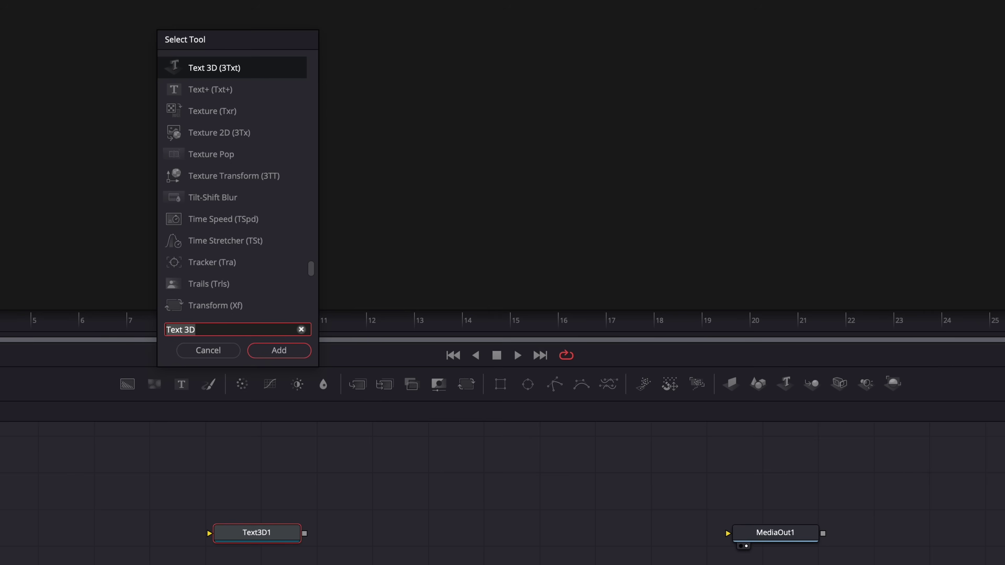
type("rend")
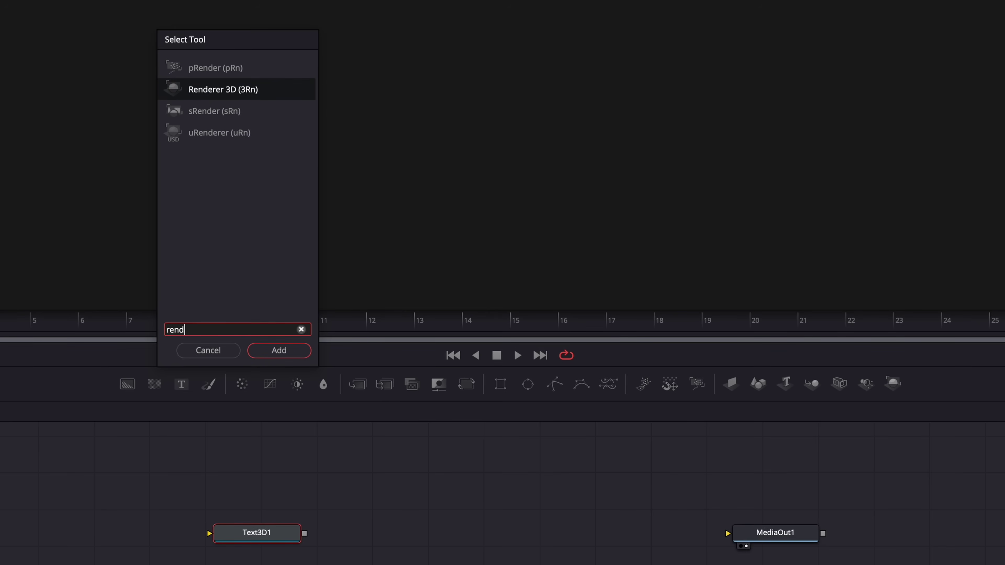
left_click(205, 95)
left_click(279, 350)
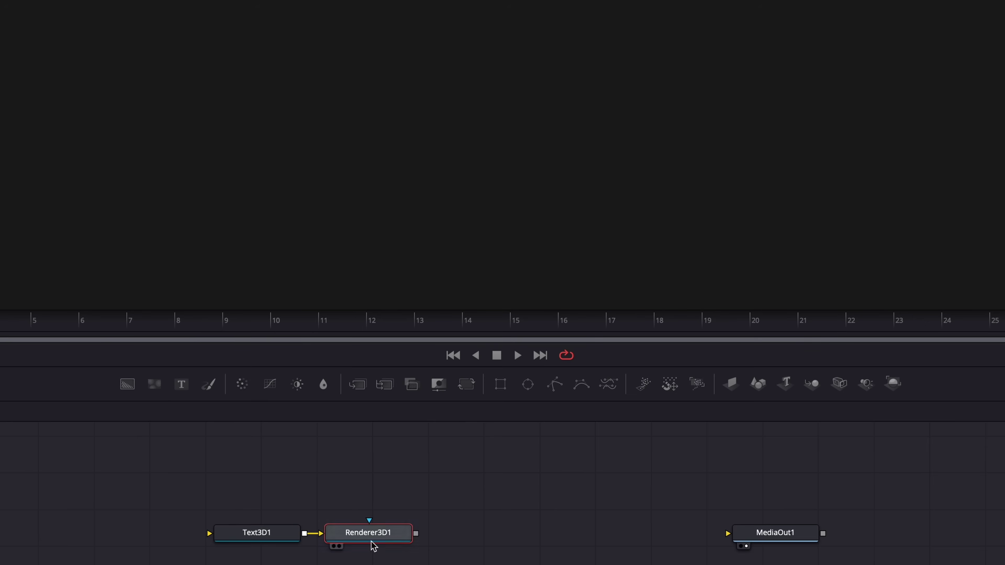
left_click_drag(372, 535, 743, 535)
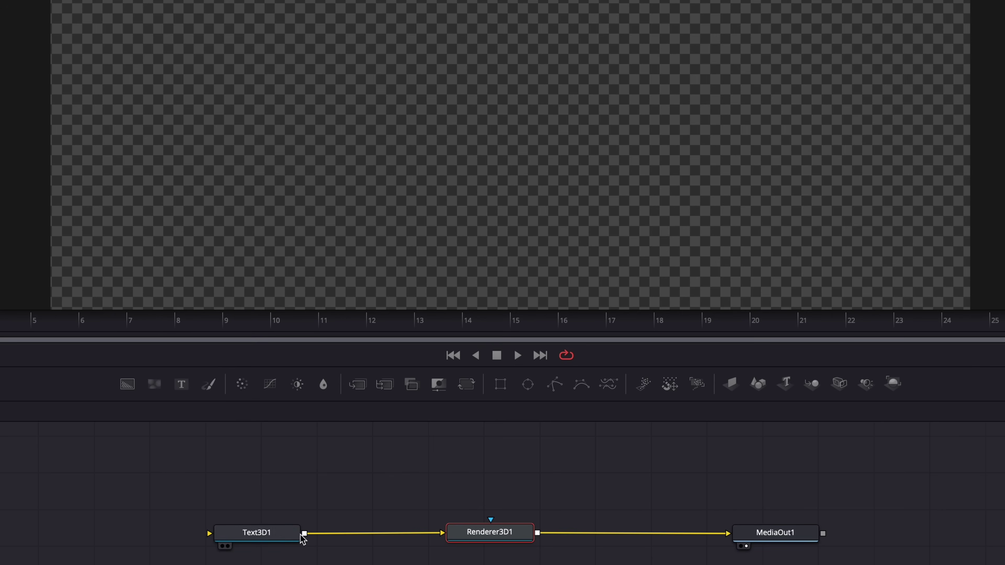
Enter '3D Rays' as the Text3D1 text, in Montserrat at size 0.69.
left_click(256, 533)
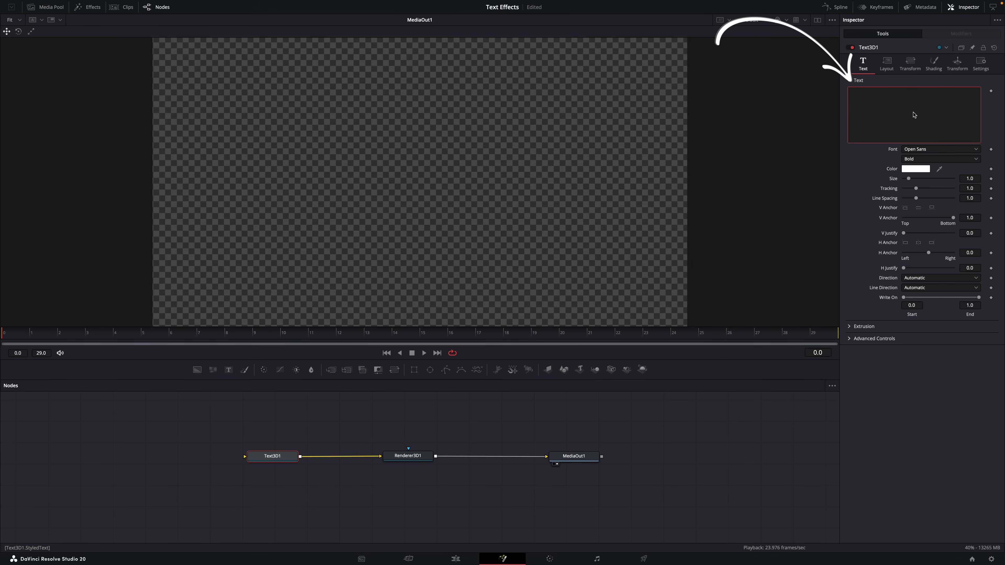
type("3D Rays")
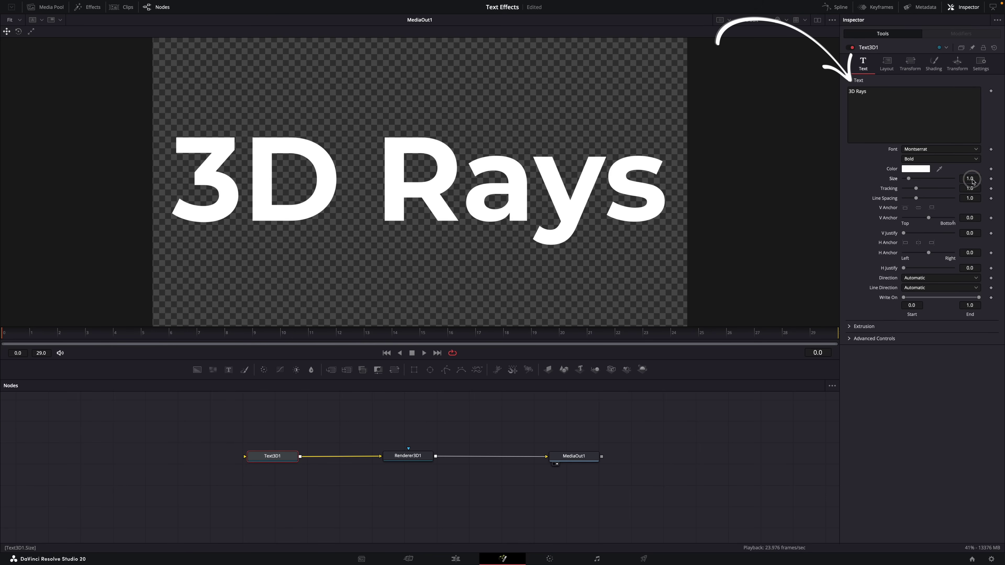
scroll(971, 178, "down", 4)
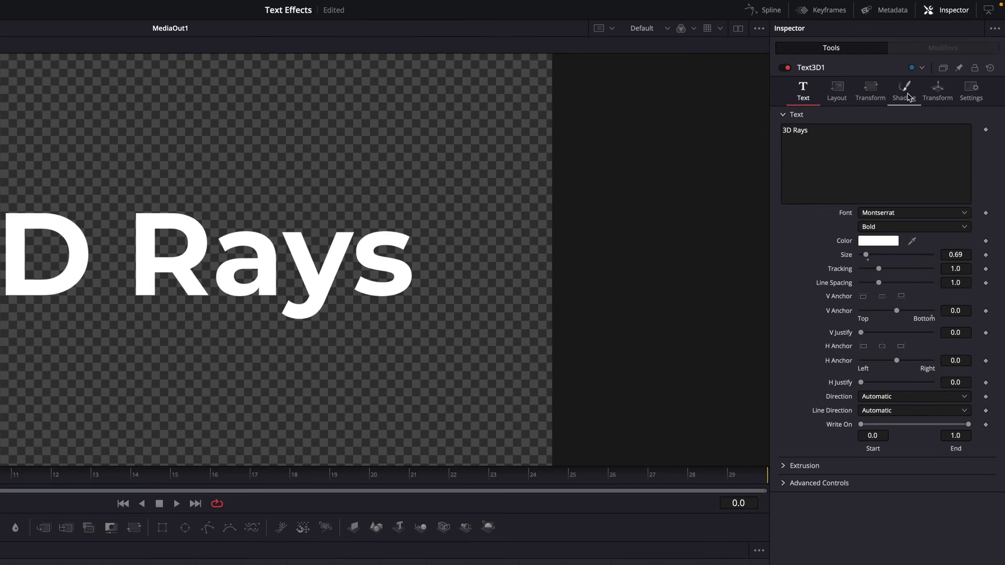
Turn off Use One Material and set the text face material's alpha to 0.
left_click(933, 64)
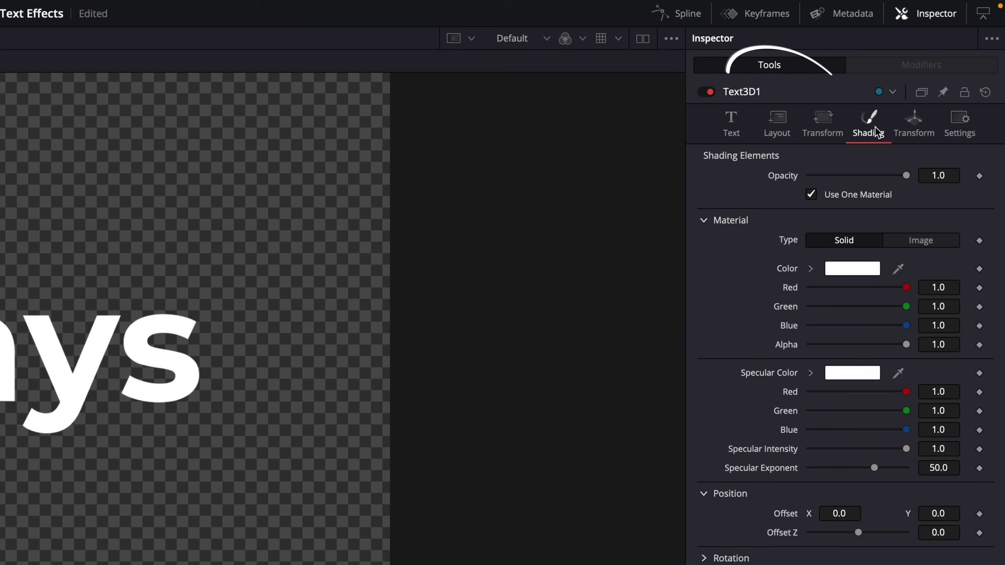
left_click(811, 194)
left_click(843, 272)
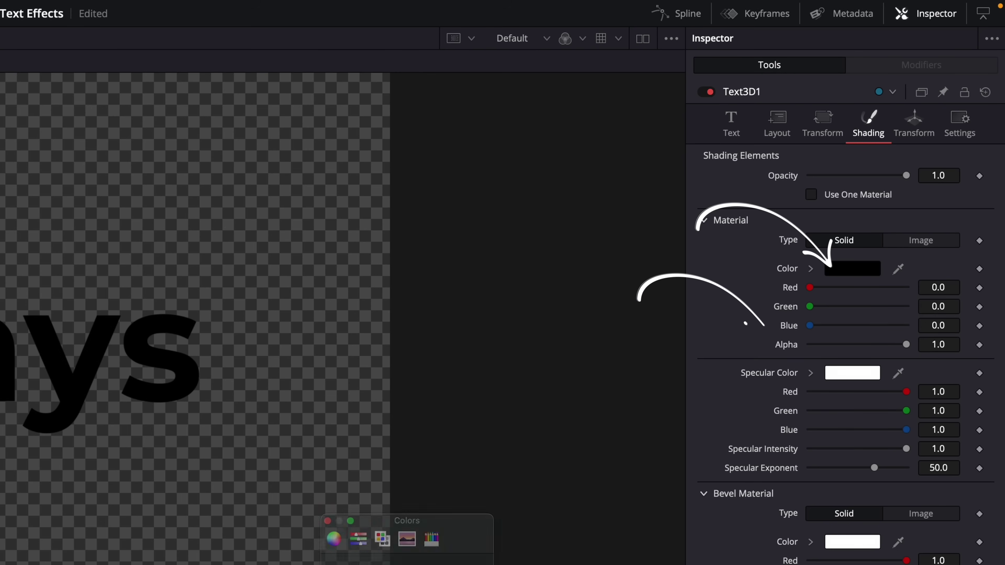
left_click_drag(906, 344, 785, 345)
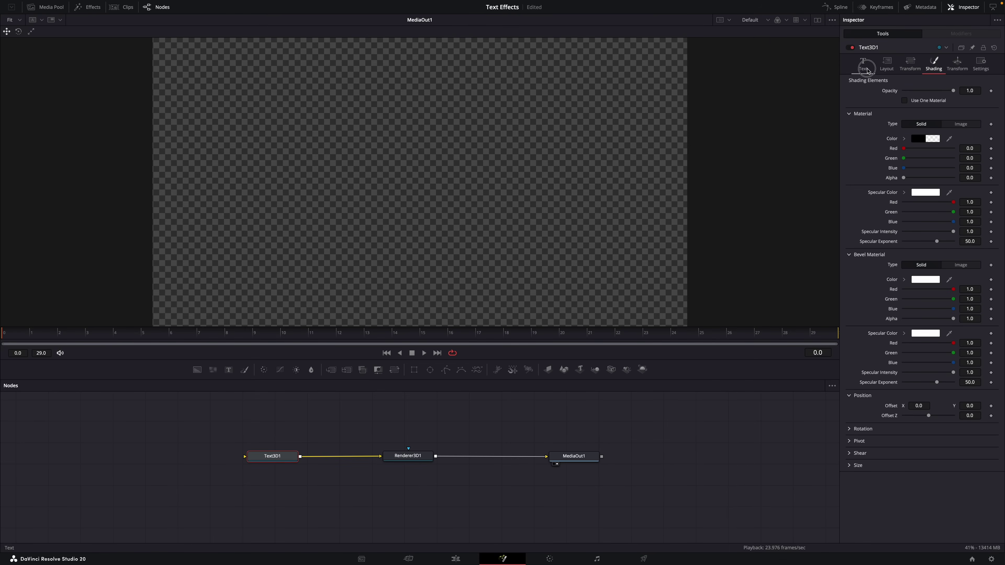
Set the extrusion Bevel Depth to 0.0001 and Bevel Width to 0.0127.
left_click(864, 66)
left_click(849, 326)
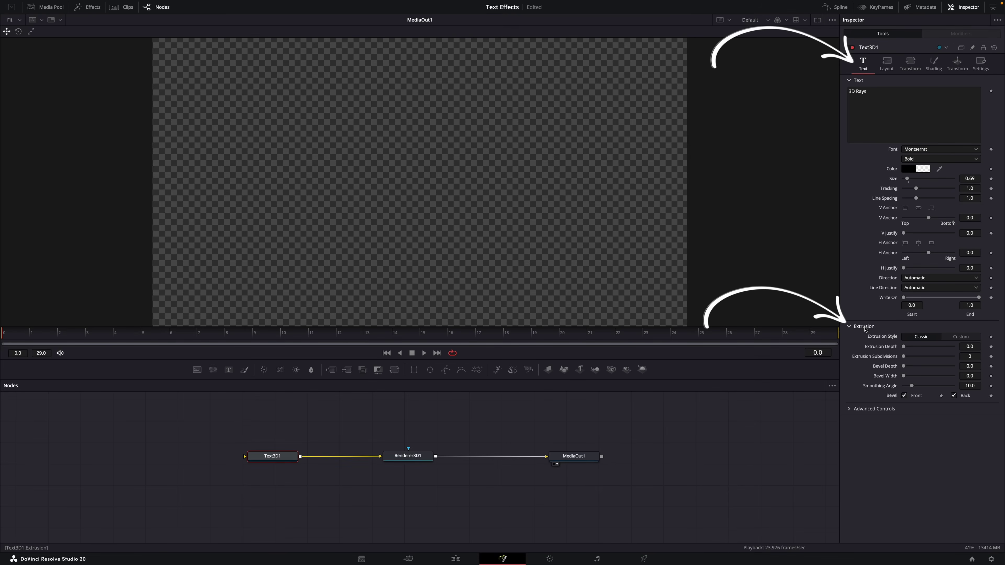
left_click(969, 366)
type("0.0001")
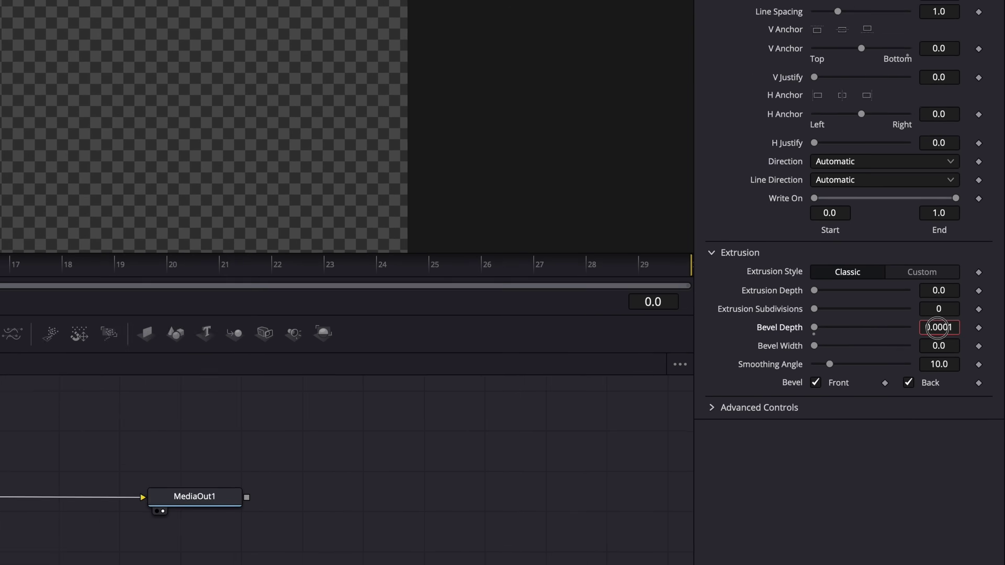
key("Return")
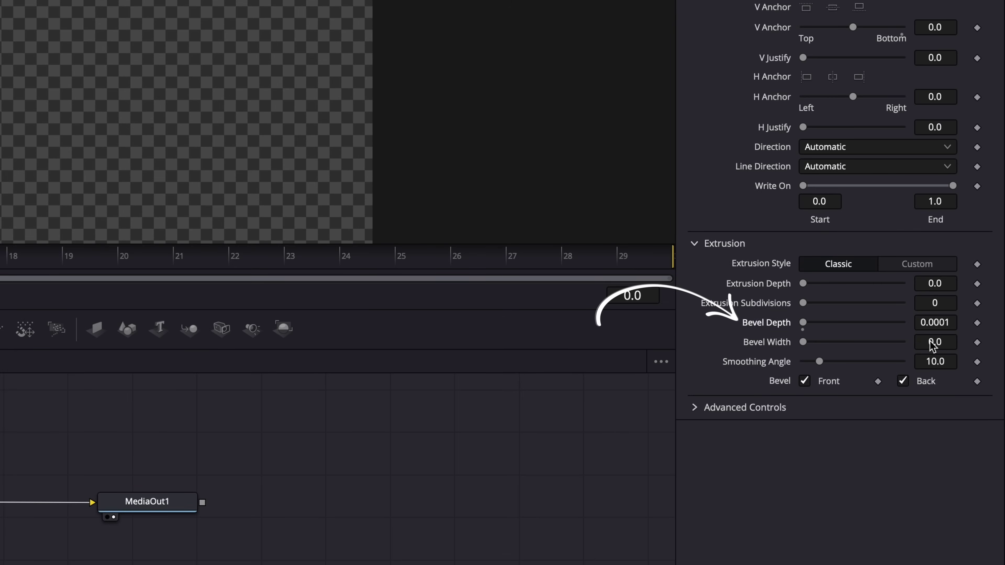
left_click_drag(933, 345, 993, 334)
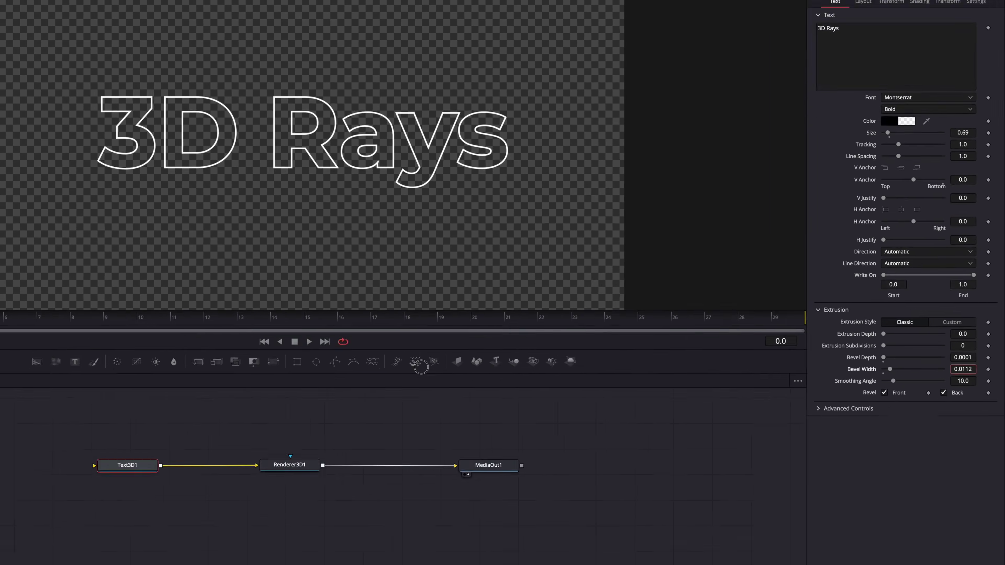
left_click_drag(421, 368, 430, 367)
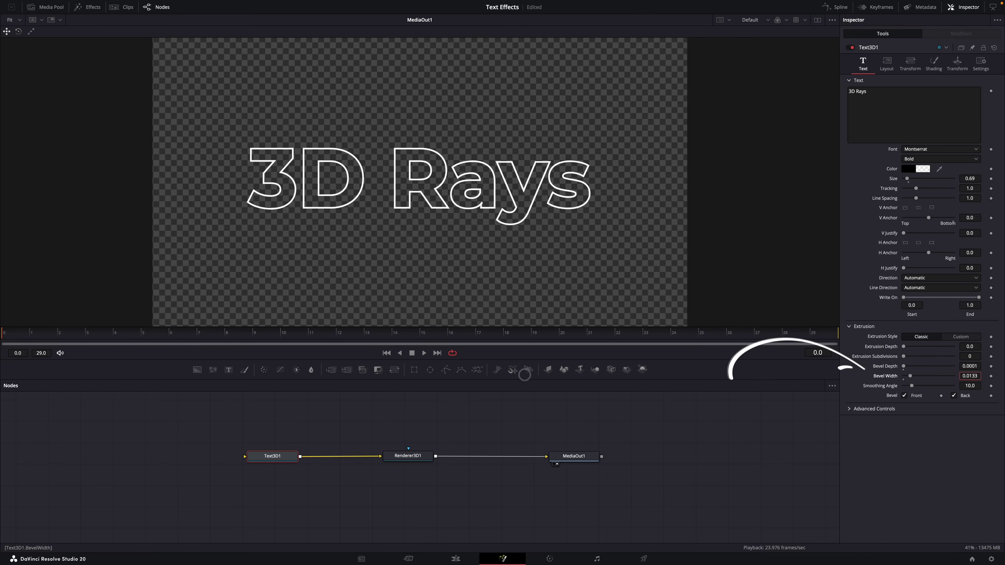
left_click_drag(526, 375, 521, 375)
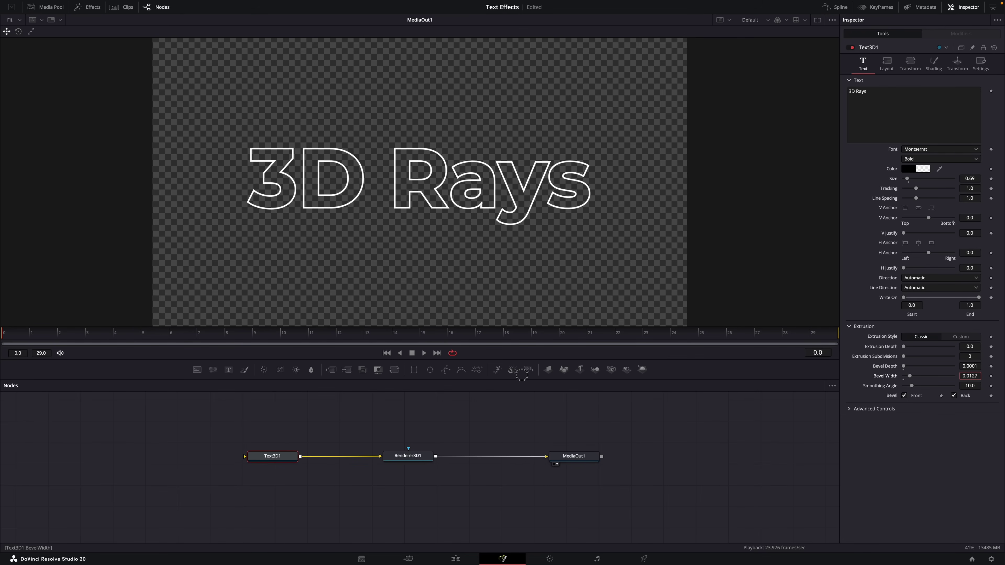
Colour the Bevel Material yellow, then select Renderer3D1.
left_click(939, 71)
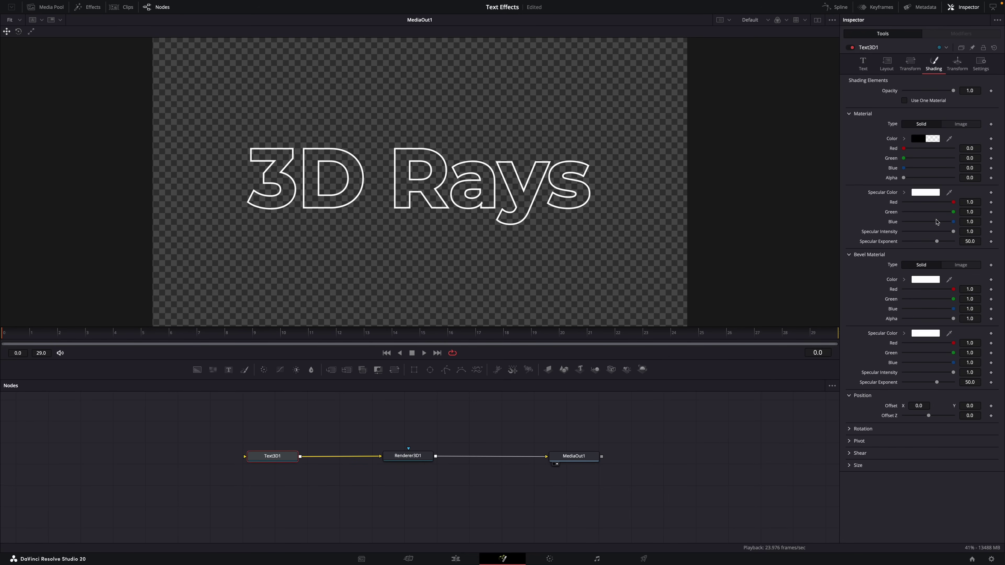
left_click(926, 281)
mouse_move(697, 332)
left_mouse_down()
mouse_move(702, 302)
mouse_move(698, 365)
mouse_move(717, 311)
left_mouse_up()
left_click(722, 411)
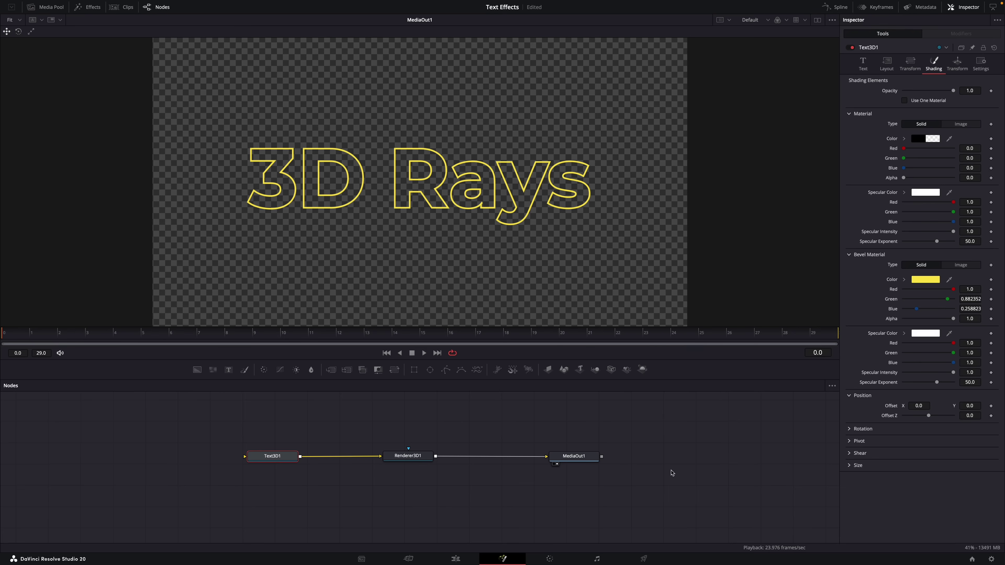
left_click(410, 457)
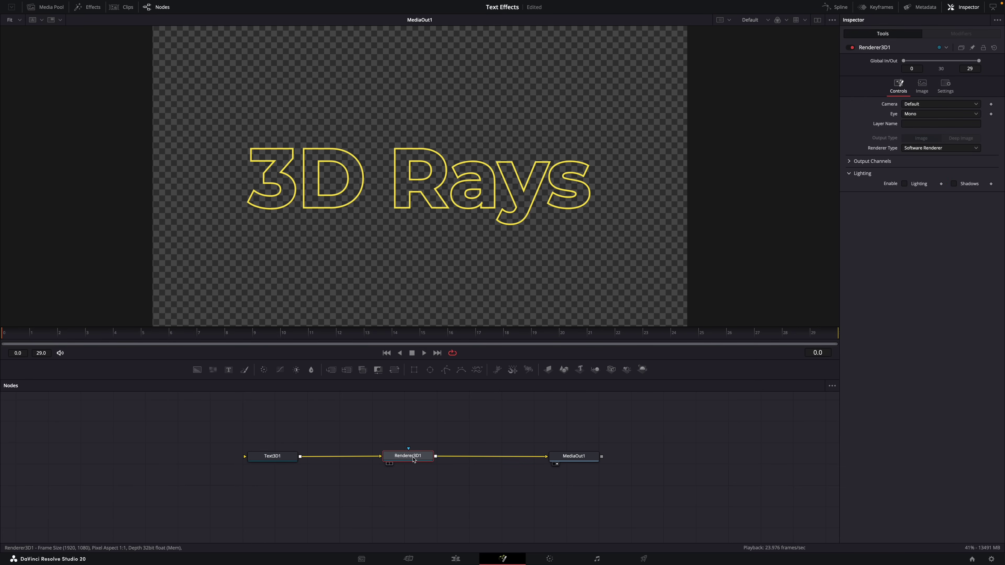
Insert a Rays node between Renderer3D1 and MediaOut1 and tidy the node layout.
key("shift+space")
type("Rays")
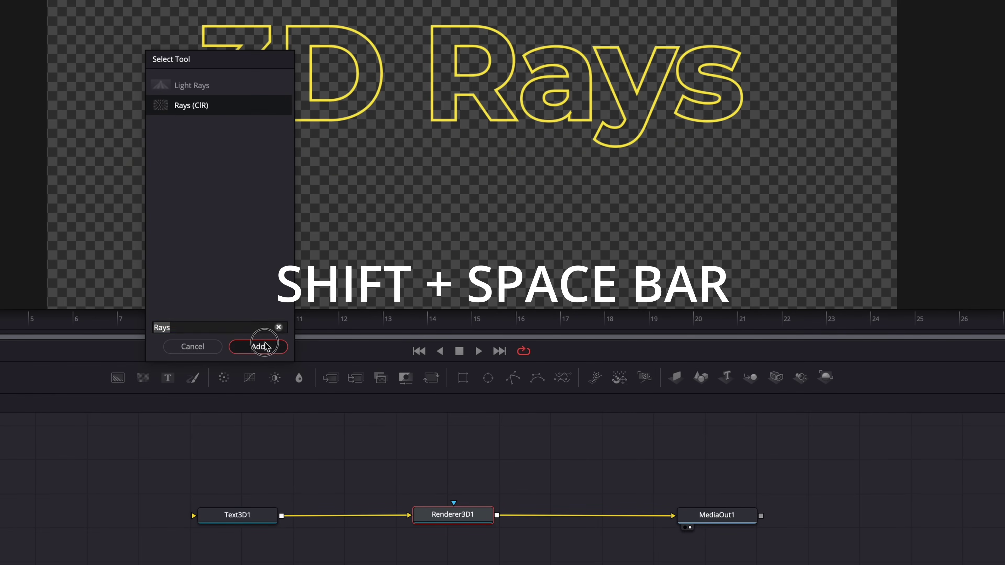
left_click(258, 347)
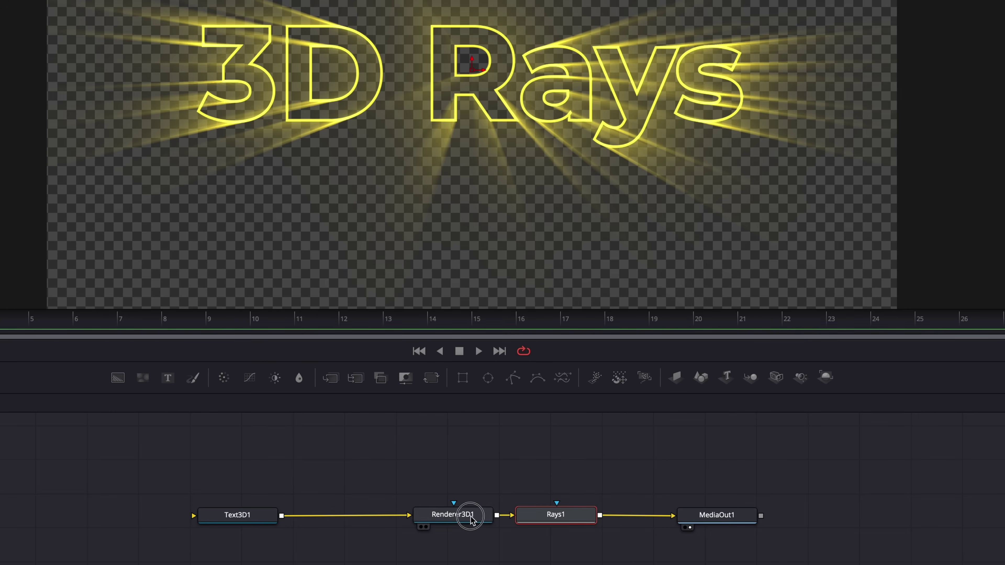
left_click_drag(459, 516, 401, 517)
left_click_drag(562, 516, 556, 518)
left_click(696, 519)
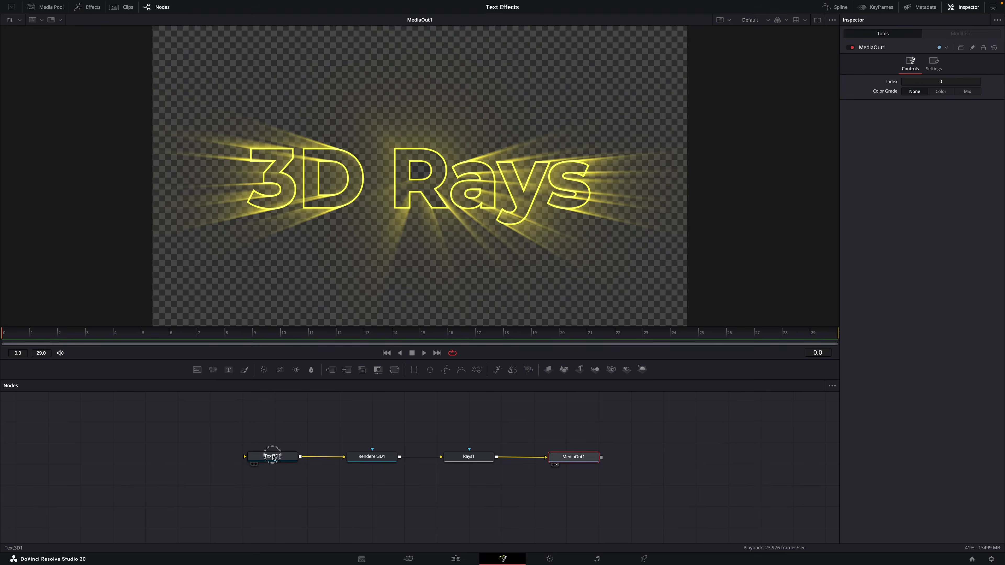
Keyframe Text3D1's Rotation Y from frame 0 to 75.7 at frame 29, then preview it.
left_click(238, 514)
left_click_drag(137, 334, 65, 340)
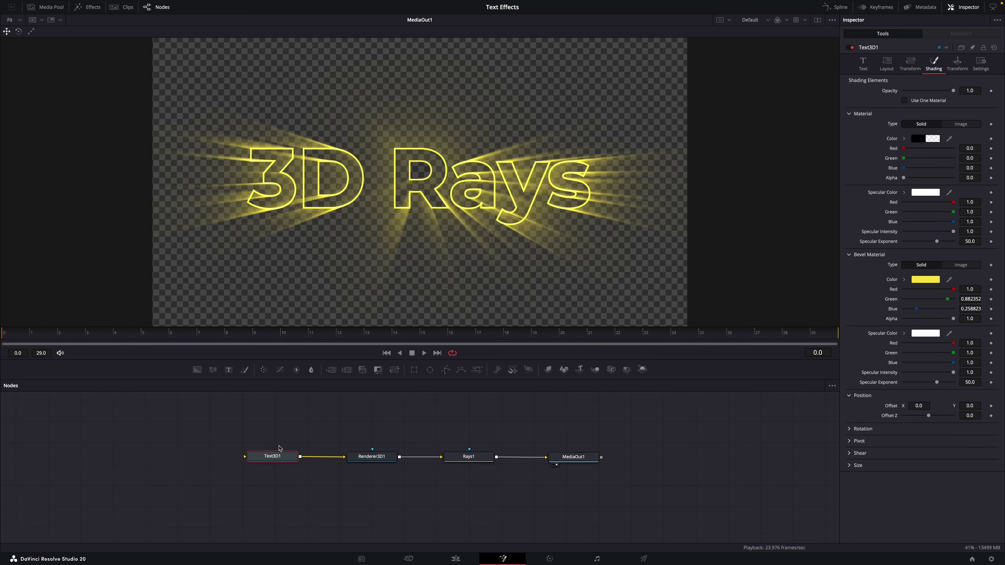
left_click(957, 70)
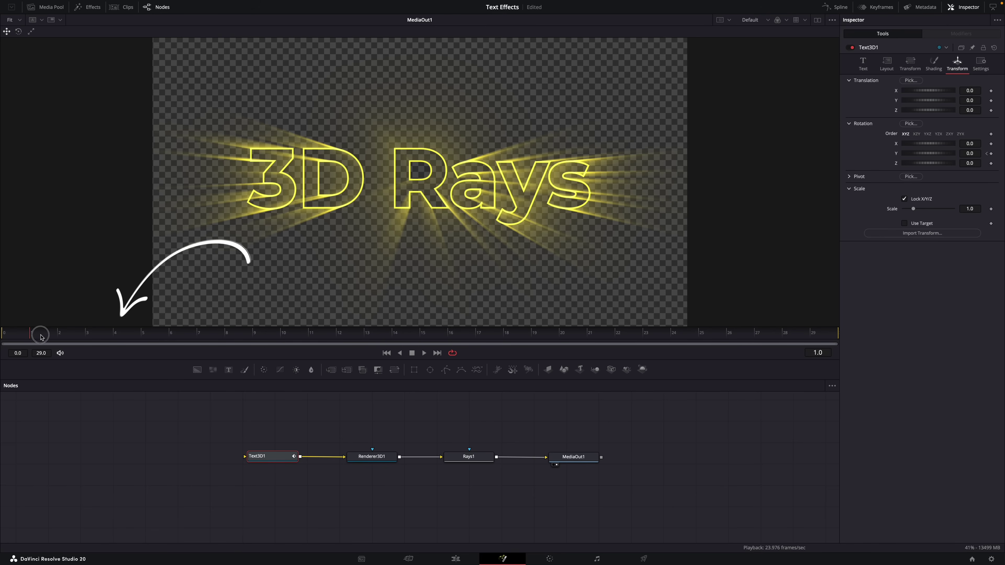
left_click_drag(41, 336, 711, 336)
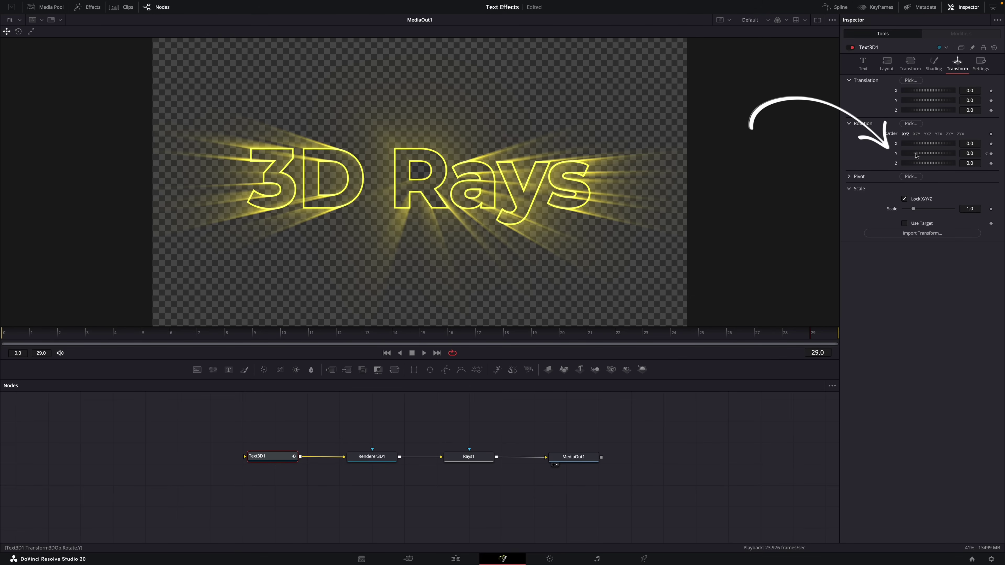
left_click_drag(916, 155, 926, 156)
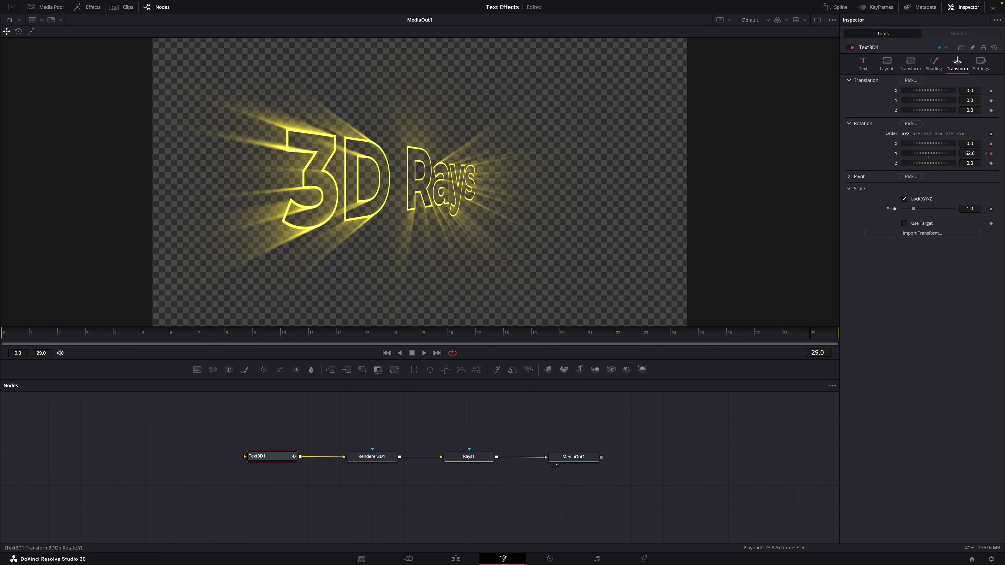
mouse_move(637, 338)
left_mouse_down()
mouse_move(134, 333)
mouse_move(648, 331)
mouse_move(179, 316)
mouse_move(791, 317)
mouse_move(6, 324)
left_mouse_up()
On Rays1, set a Center keyframe at frame 0 and move to frame 29.
left_click(468, 456)
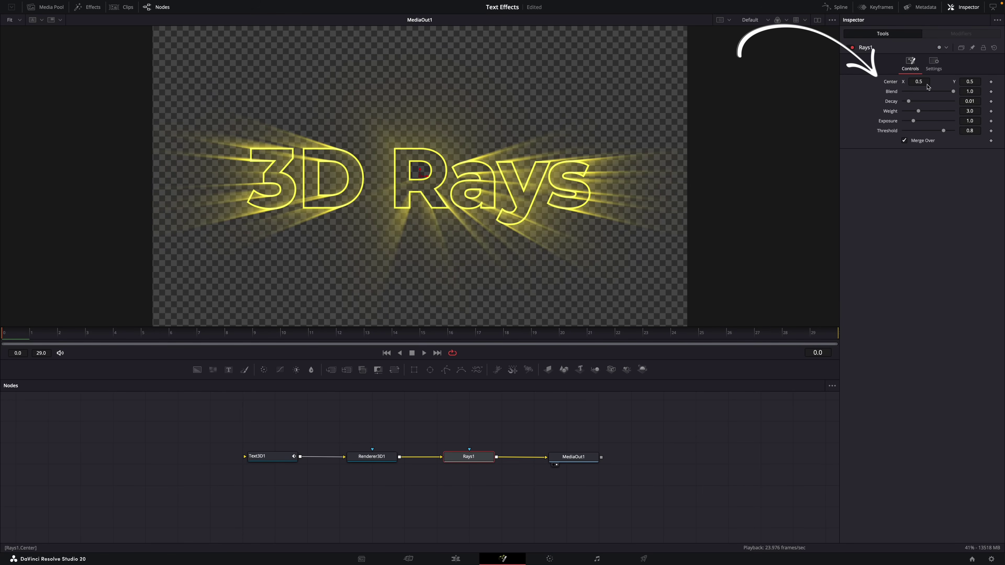
left_click(991, 82)
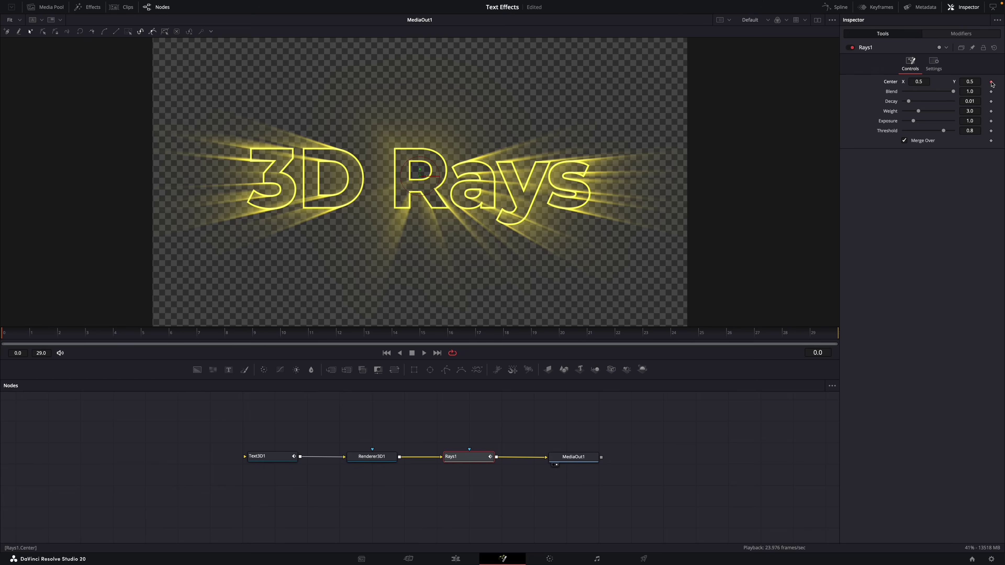
left_click_drag(140, 341, 871, 334)
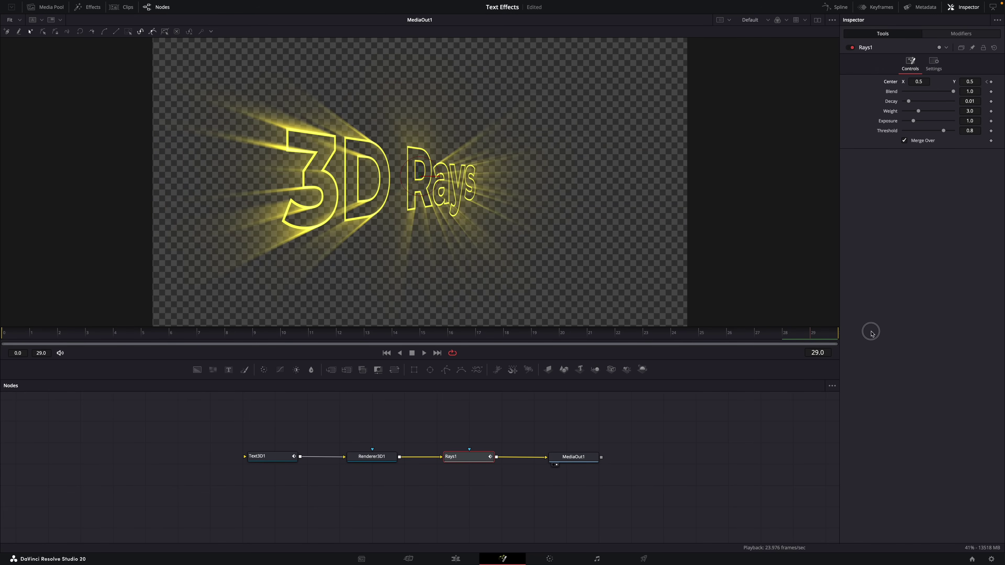